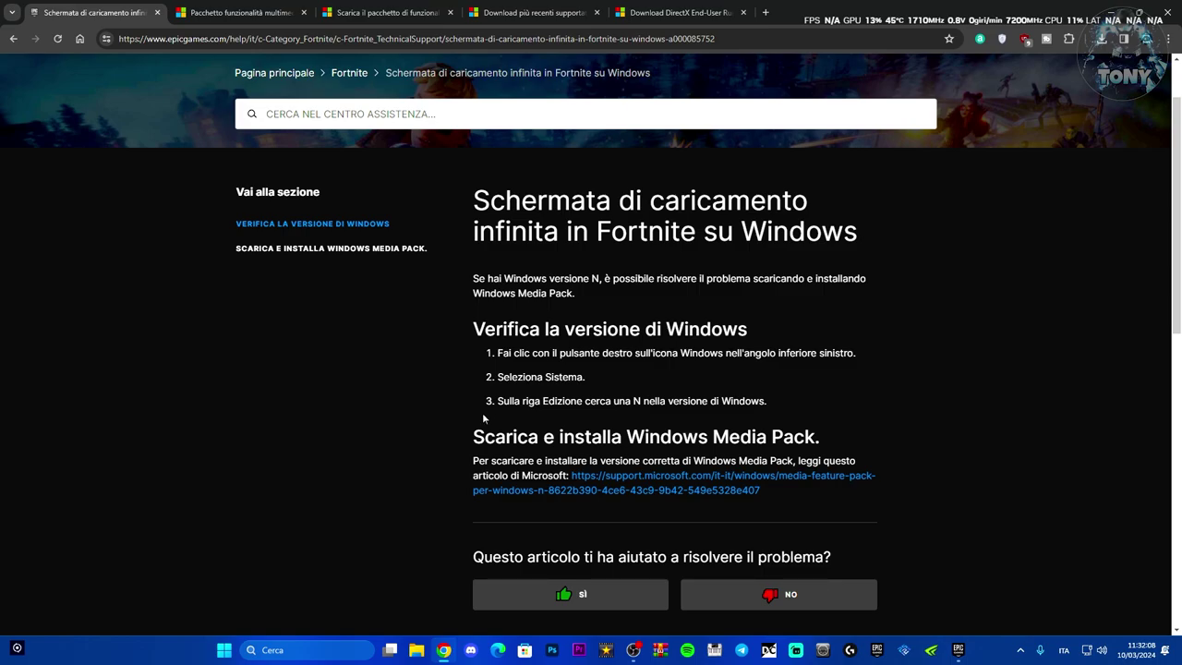
Step: Look through the open Microsoft pages for the Media Feature Pack, Visual C++ Redistributable and DirectX End-User Runtime
{"action": "left_click", "coordinate": [241, 12]}
{"action": "left_click", "coordinate": [388, 12]}
{"action": "left_click", "coordinate": [534, 12]}
{"action": "left_click", "coordinate": [655, 10]}
{"action": "left_click", "coordinate": [527, 11]}
{"action": "left_click", "coordinate": [372, 9]}
{"action": "left_click", "coordinate": [240, 11]}
{"action": "left_click", "coordinate": [386, 9]}
{"action": "left_click", "coordinate": [489, 10]}
{"action": "left_click", "coordinate": [639, 11]}
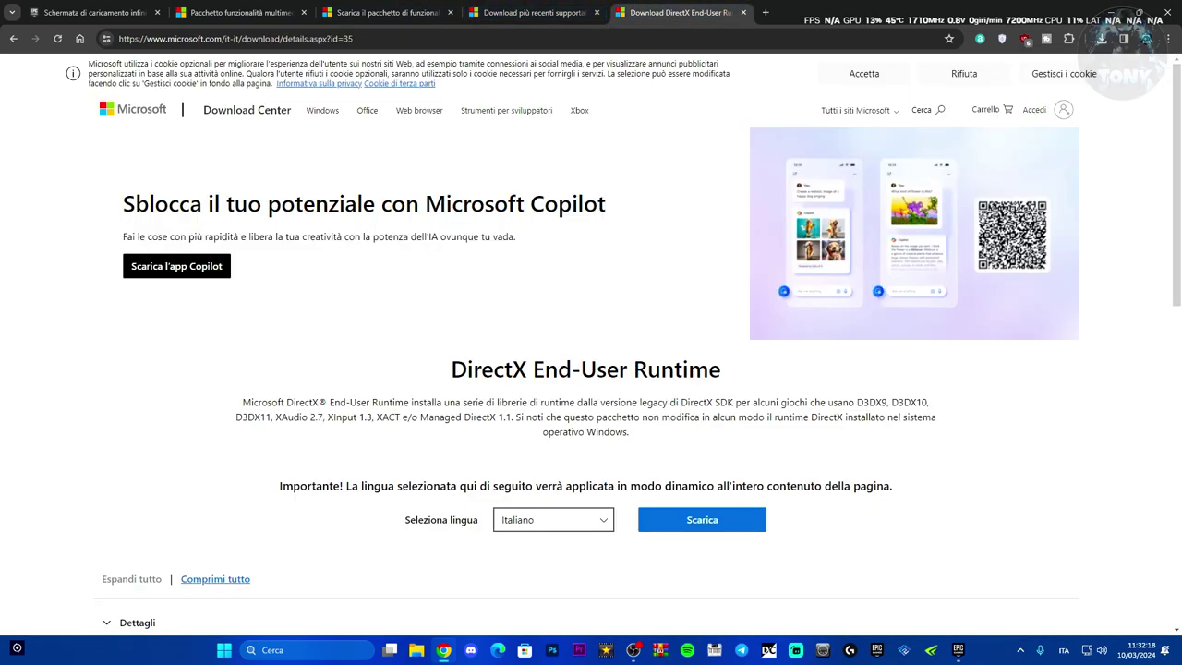
{"action": "left_click", "coordinate": [531, 12]}
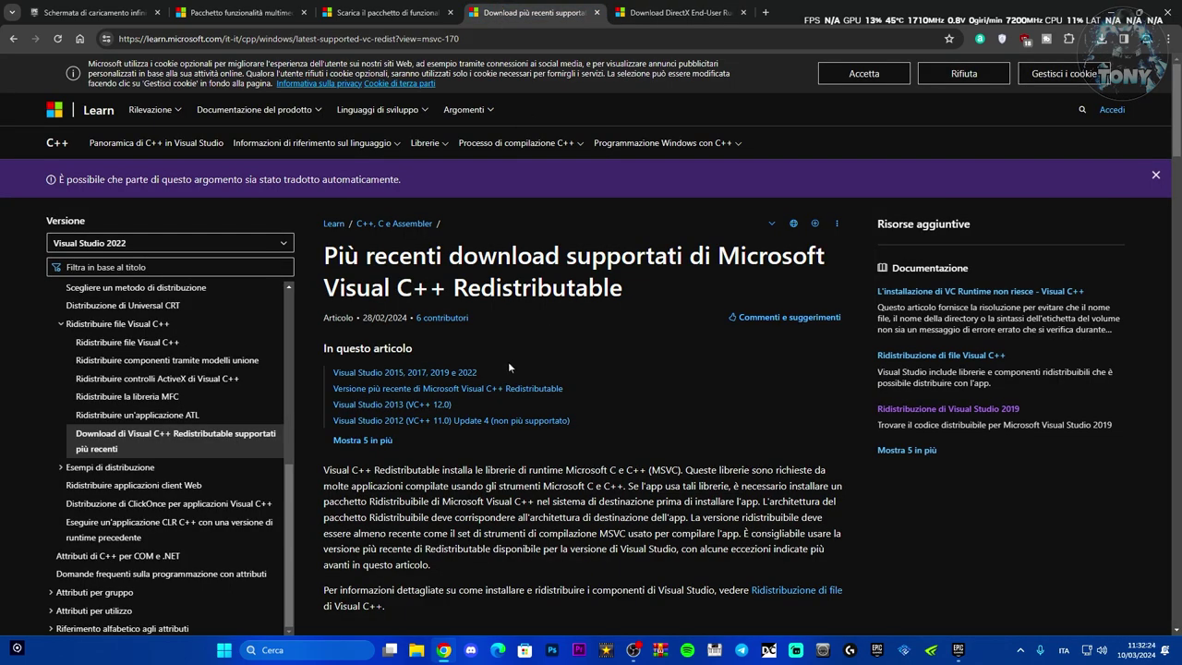
Step: On the Media Feature Pack download page, expand the system requirements to check the supported Windows 10 N editions
{"action": "left_click", "coordinate": [362, 8]}
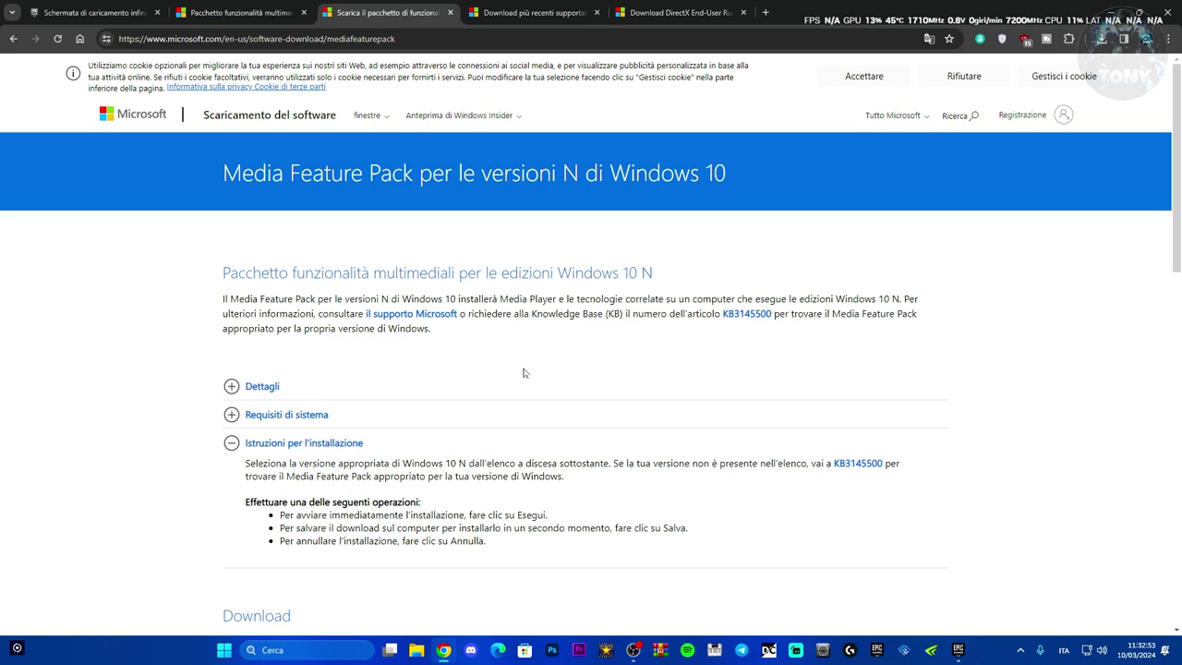
{"action": "scroll", "coordinate": [524, 372], "scroll_direction": "down", "scroll_amount": 1}
{"action": "left_click", "coordinate": [231, 332]}
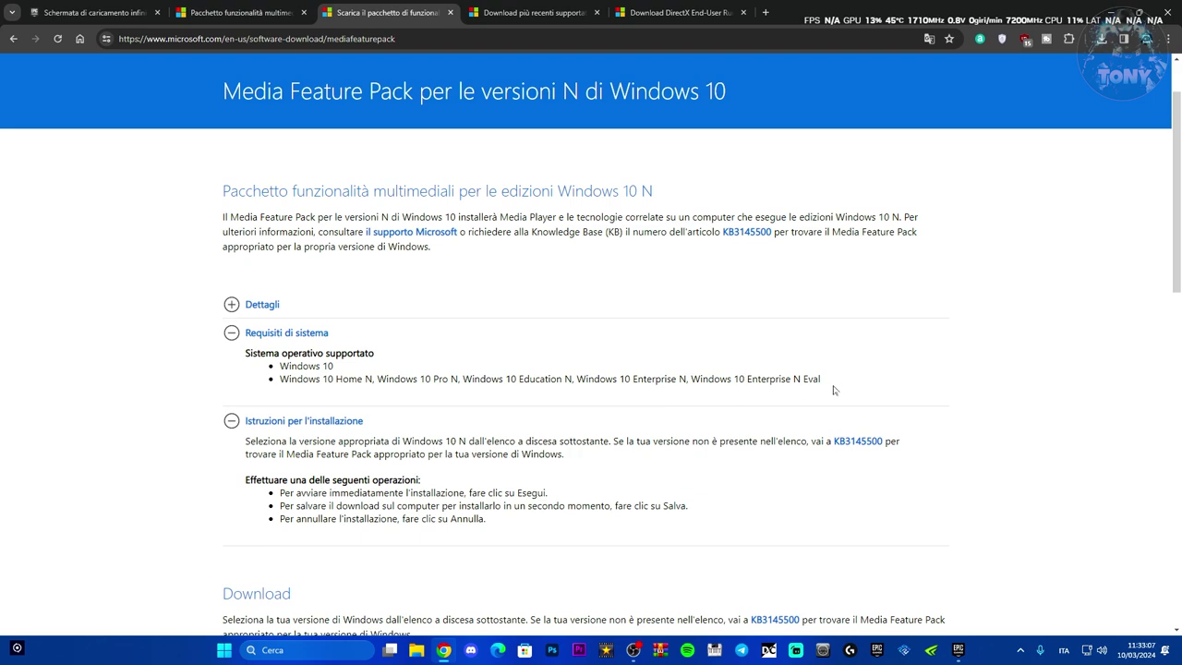
Step: Choose Media Feature Pack version 1903 (May 2019) as the edition and confirm it to reach its download links
{"action": "scroll", "coordinate": [746, 374], "scroll_direction": "down", "scroll_amount": 3}
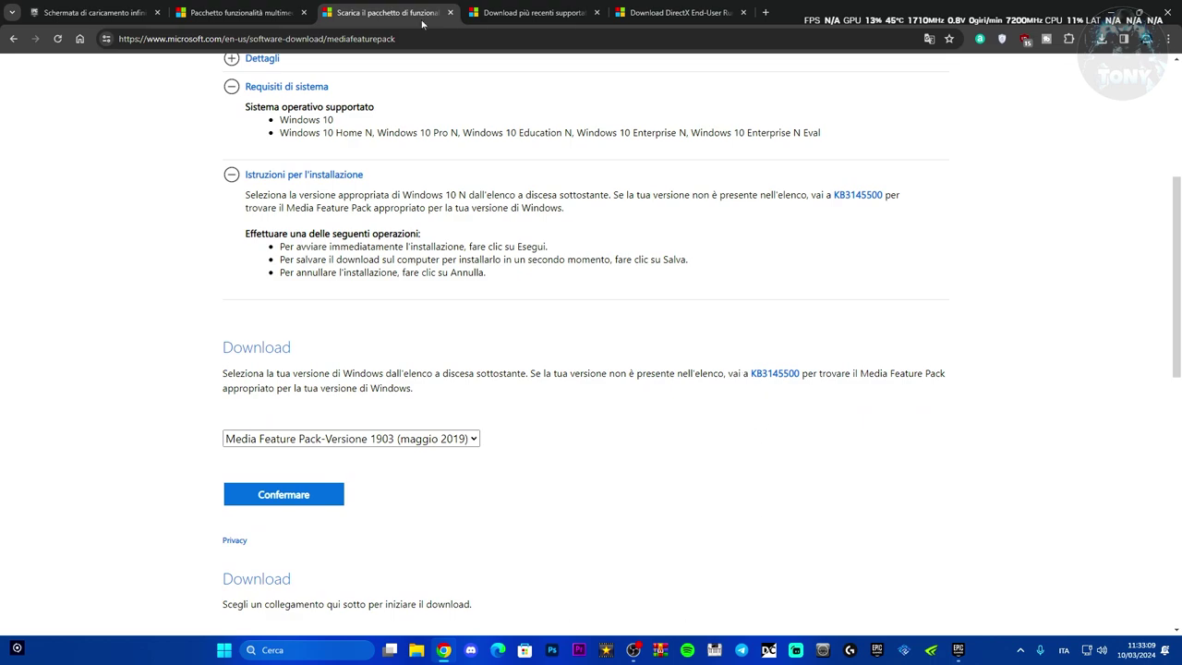
{"action": "left_click", "coordinate": [271, 441]}
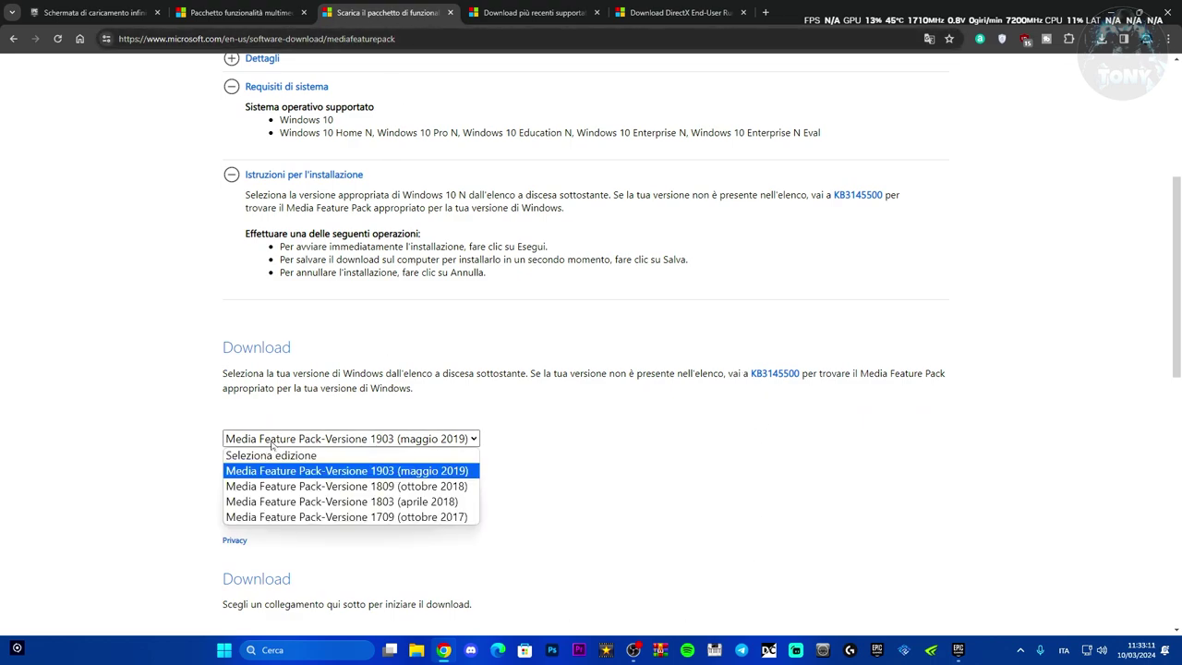
{"action": "left_click", "coordinate": [297, 471]}
{"action": "scroll", "coordinate": [342, 454], "scroll_direction": "down", "scroll_amount": 1}
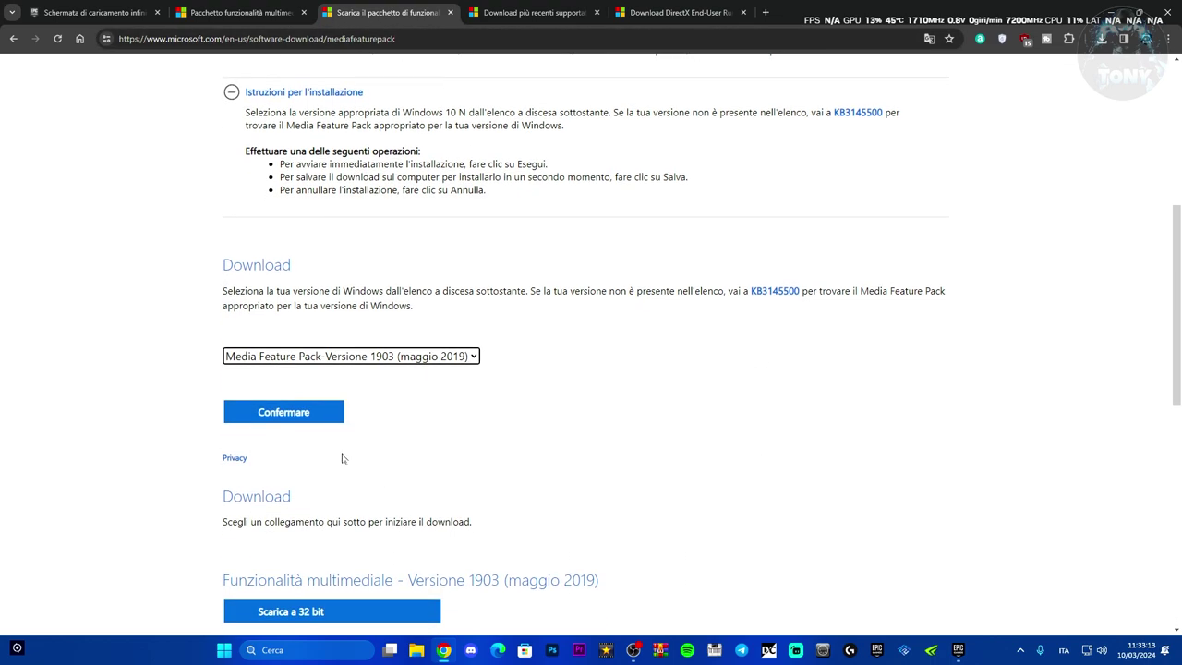
{"action": "left_click", "coordinate": [294, 422]}
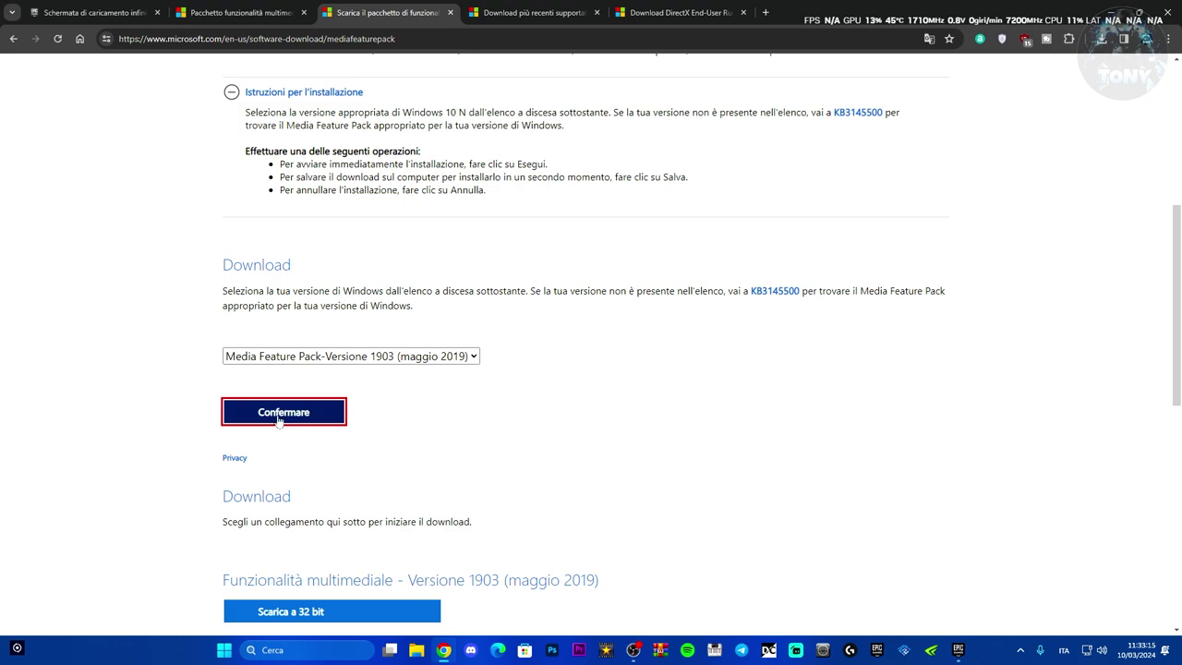
{"action": "scroll", "coordinate": [544, 400], "scroll_direction": "down", "scroll_amount": 3}
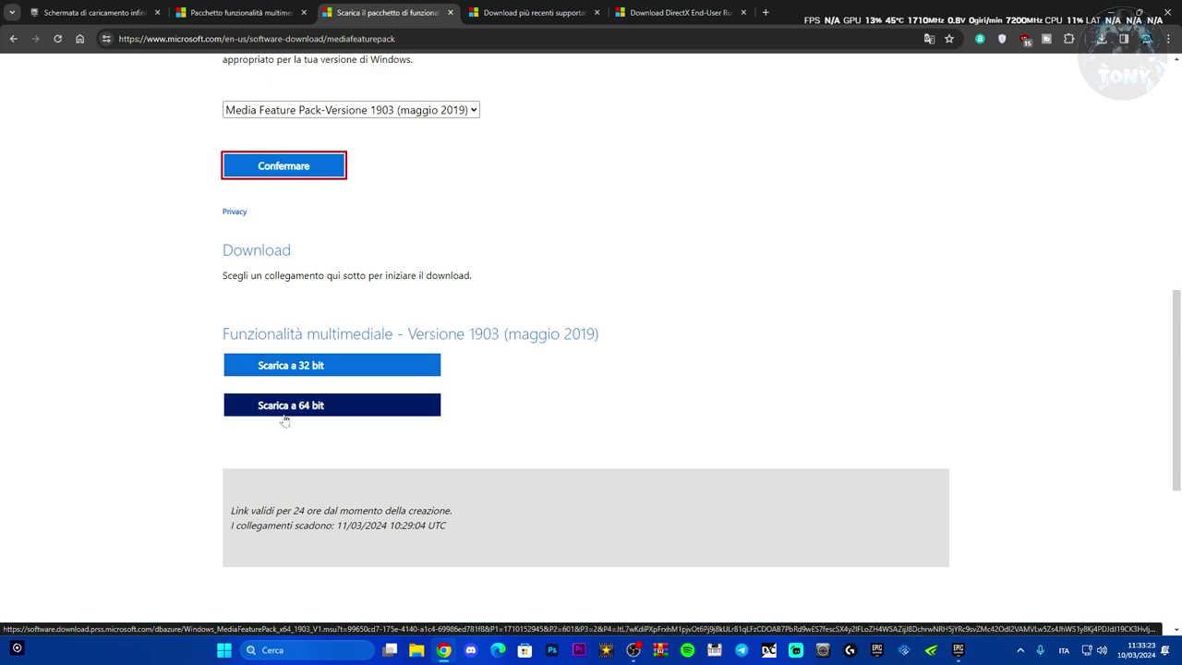
Step: Download the 64-bit Media Feature Pack, try to run its installer from the recent downloads, and dismiss the installer dialog
{"action": "right_click", "coordinate": [224, 650]}
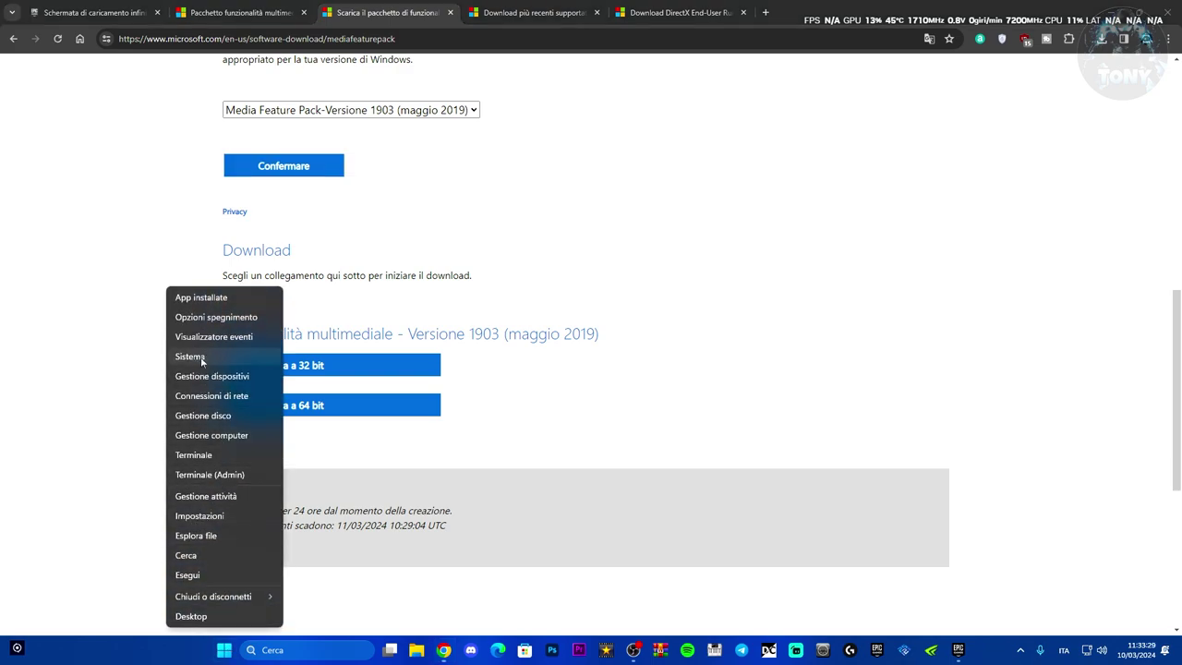
{"action": "left_click", "coordinate": [738, 447]}
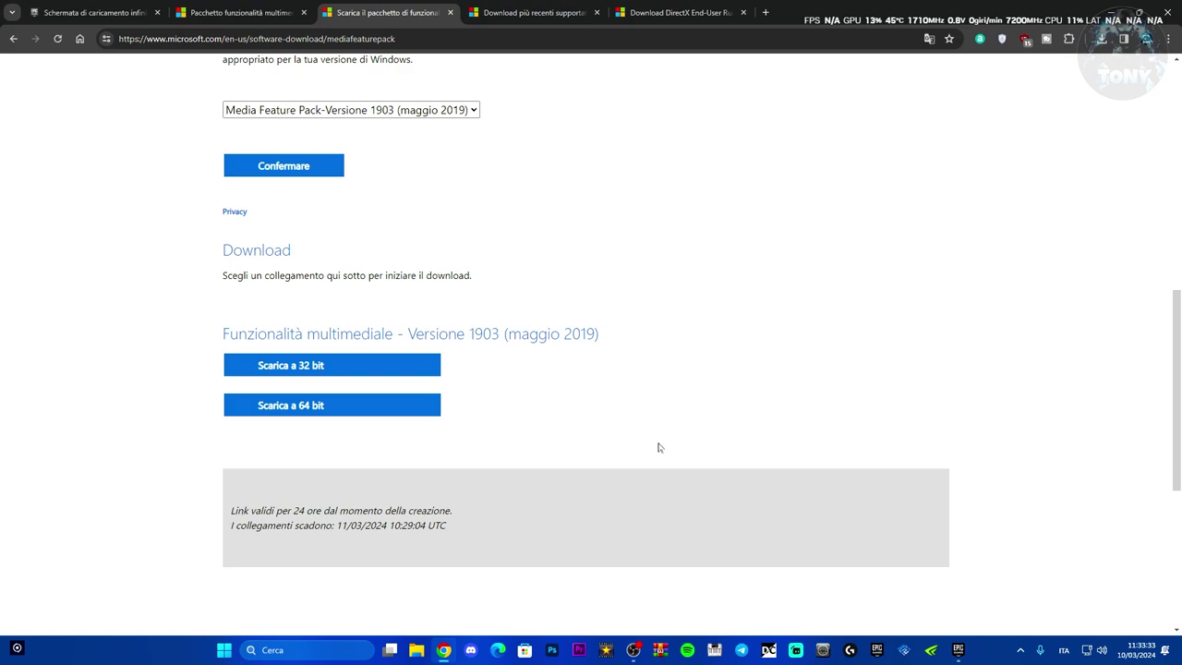
{"action": "left_click", "coordinate": [282, 410]}
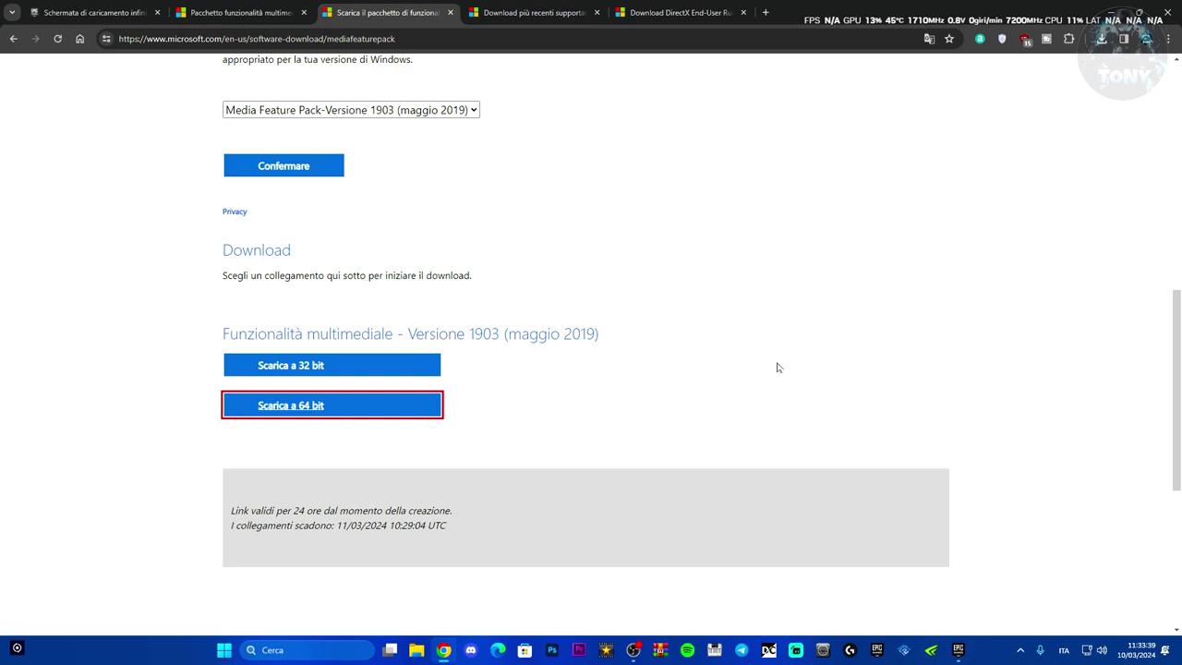
{"action": "left_click", "coordinate": [1103, 39]}
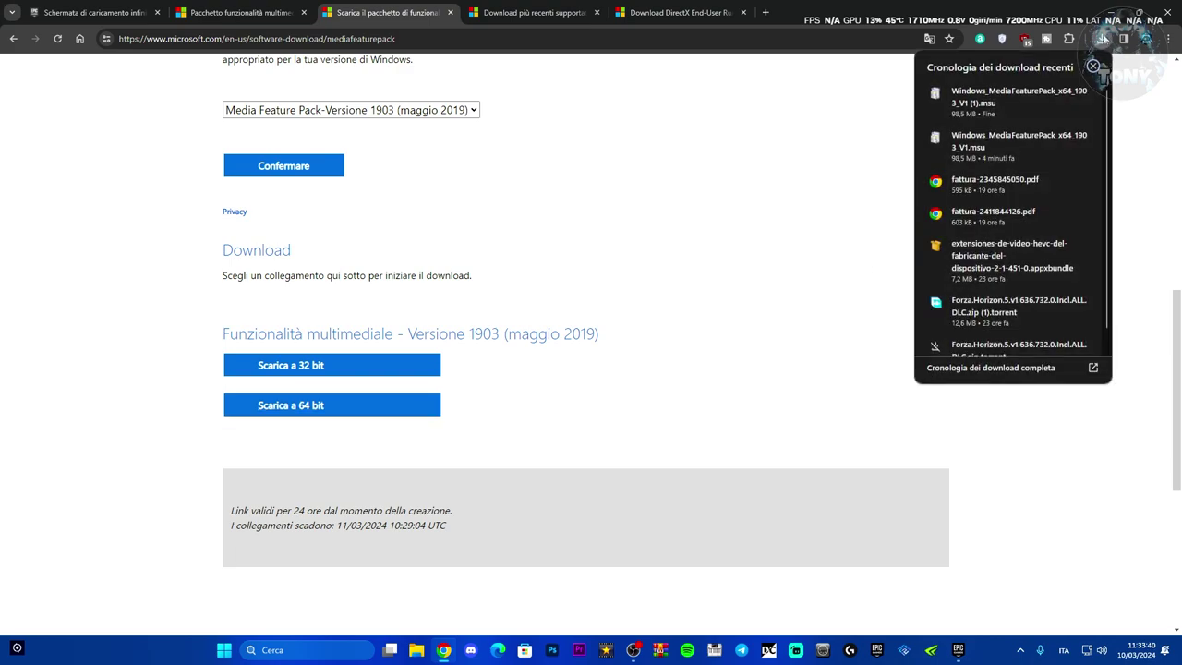
{"action": "left_click", "coordinate": [1017, 99]}
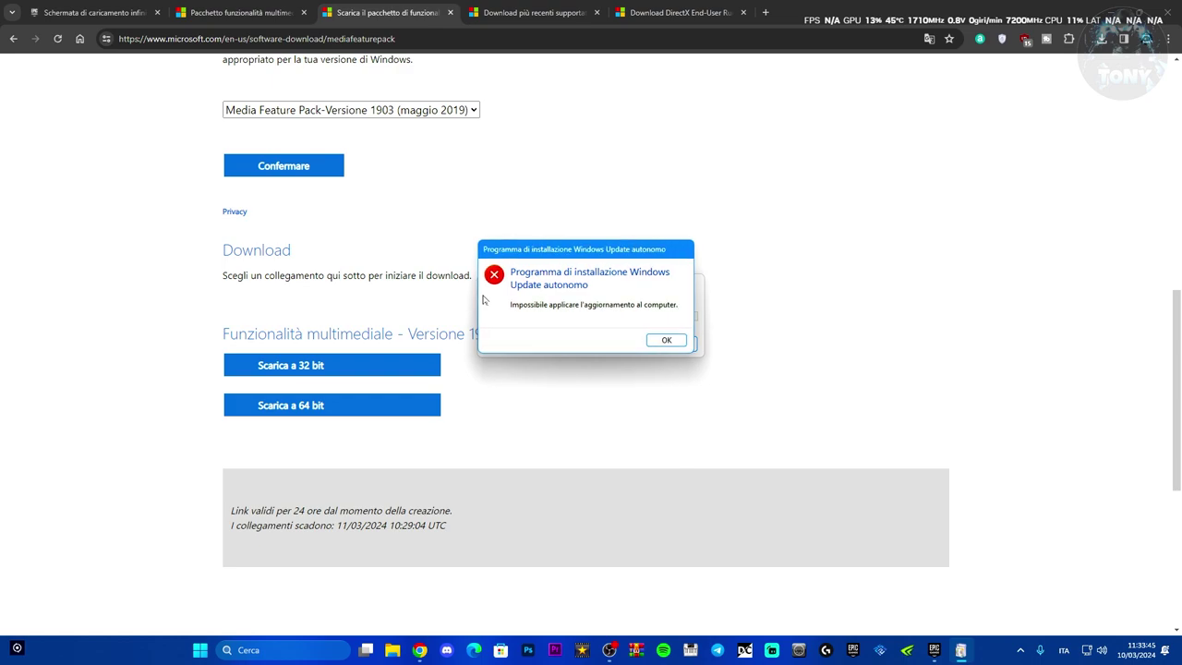
{"action": "left_click_drag", "start_coordinate": [591, 255], "coordinate": [384, 255]}
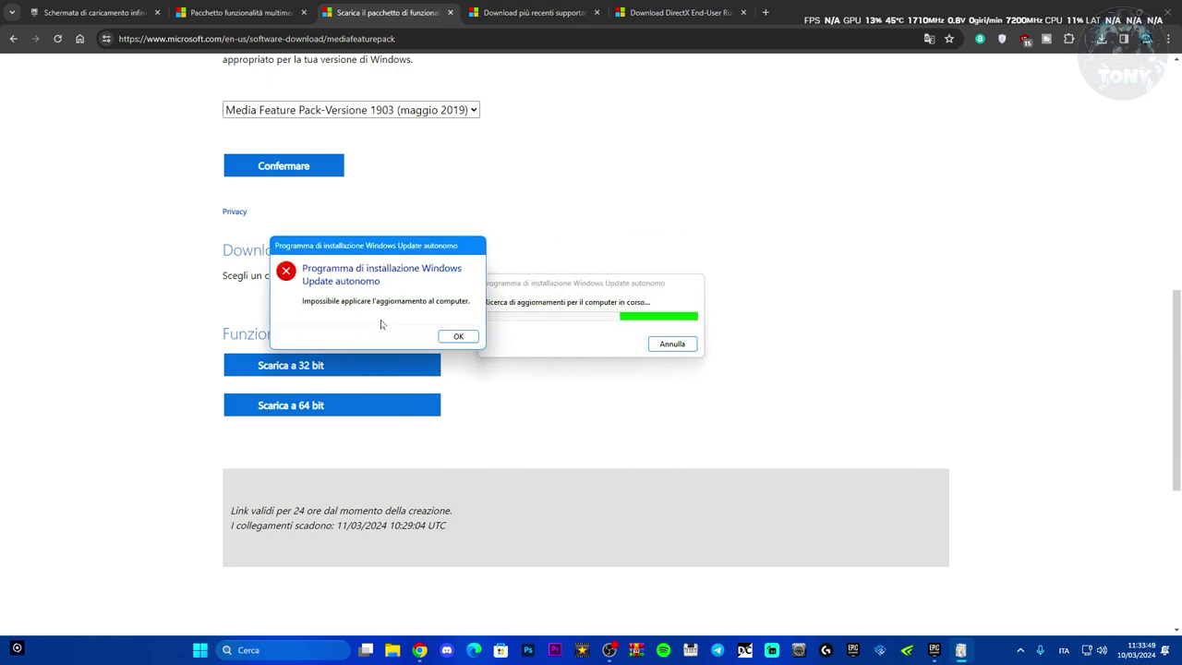
{"action": "left_click", "coordinate": [458, 336]}
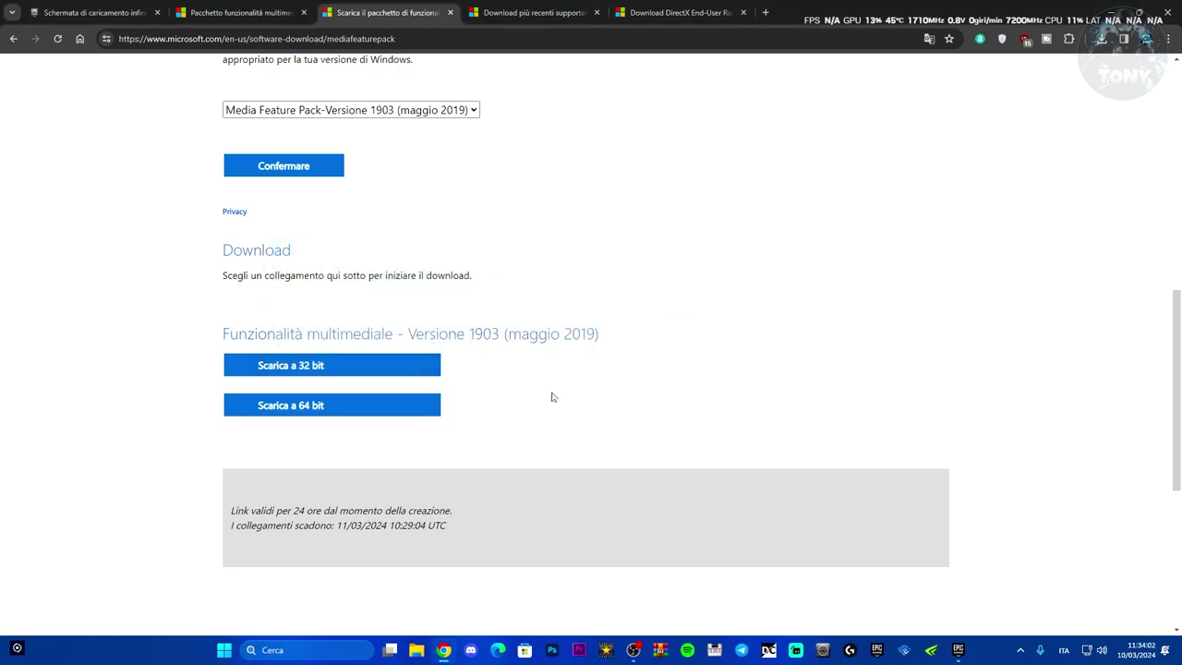
Step: Close the Media Feature Pack download page and download the latest ARM64, x86 and x64 Visual C++ Redistributable installers
{"action": "left_click", "coordinate": [449, 13]}
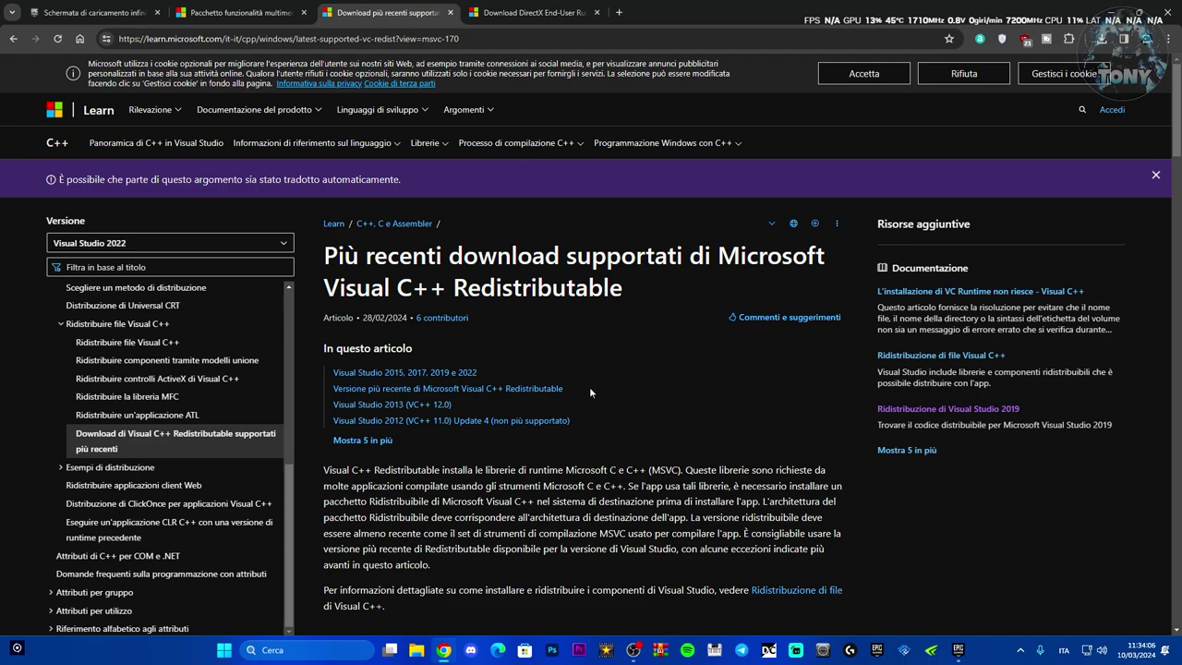
{"action": "left_click", "coordinate": [416, 373]}
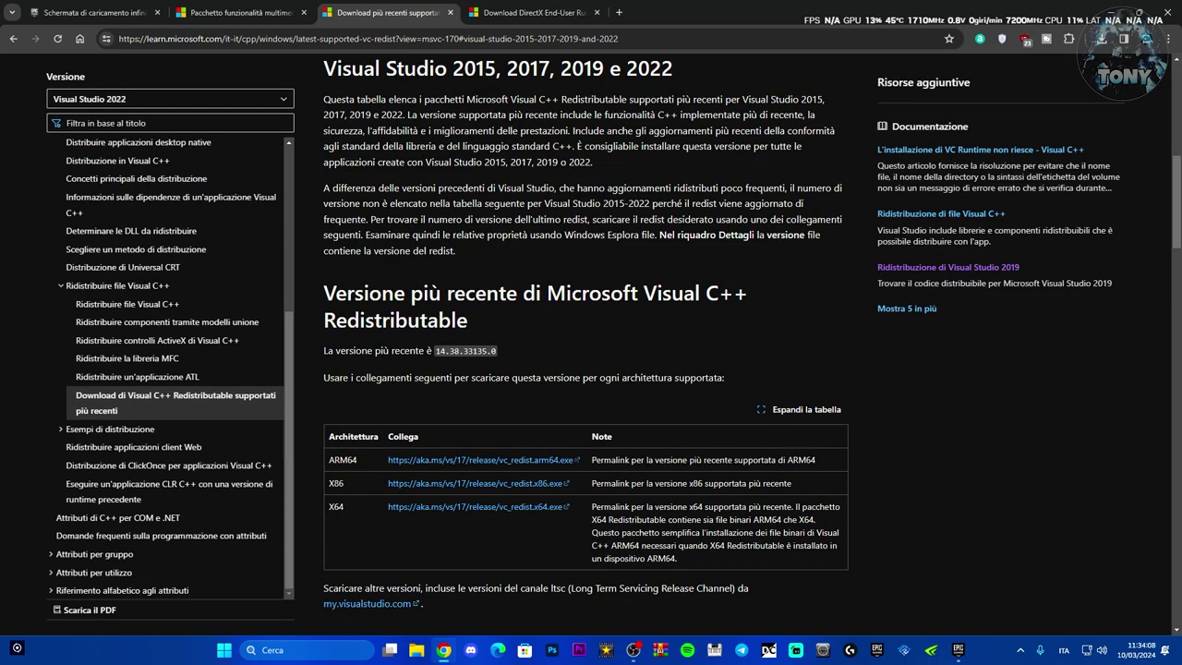
{"action": "scroll", "coordinate": [381, 394], "scroll_direction": "down", "scroll_amount": 1}
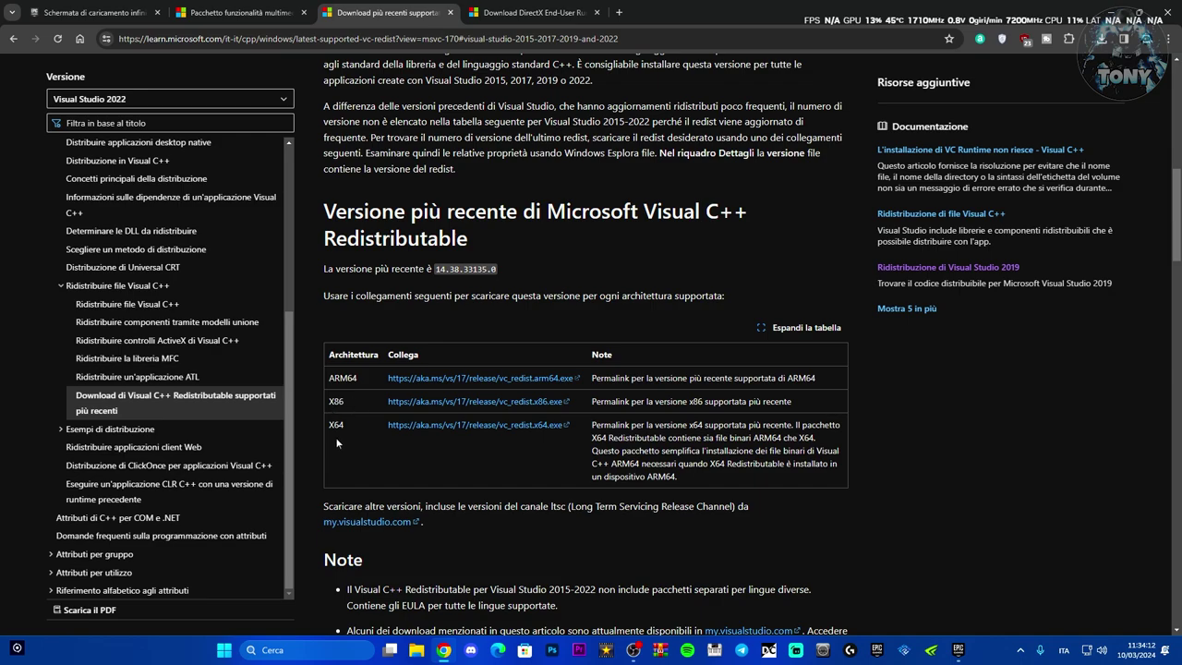
{"action": "left_click", "coordinate": [447, 380]}
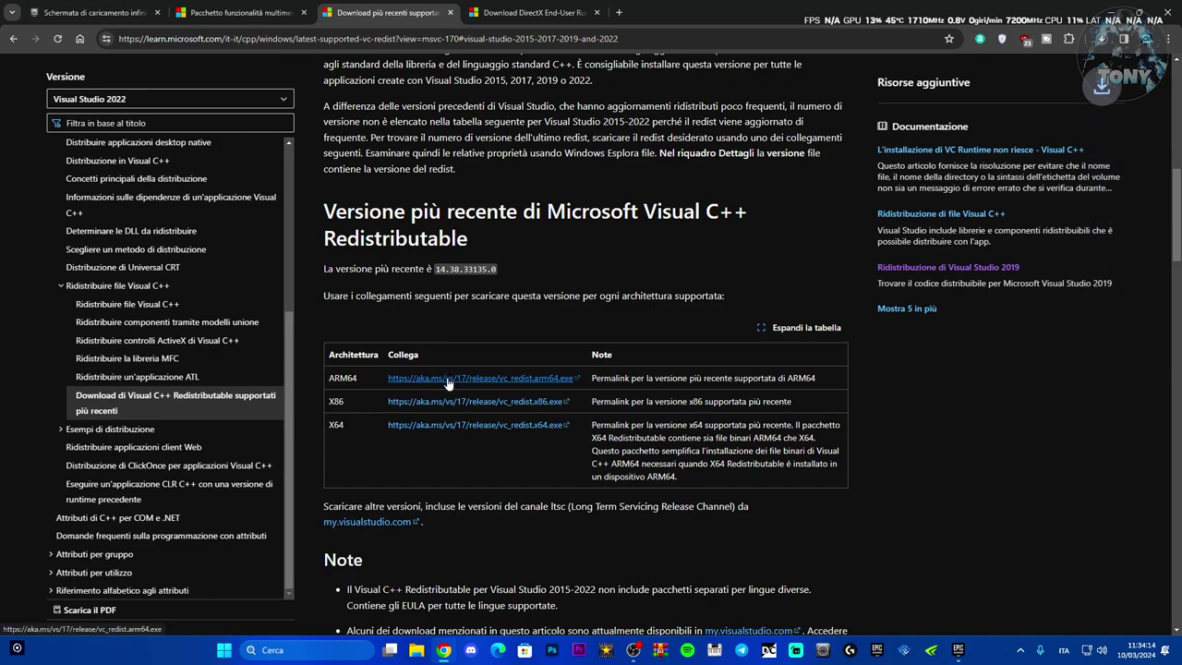
{"action": "left_click", "coordinate": [452, 402]}
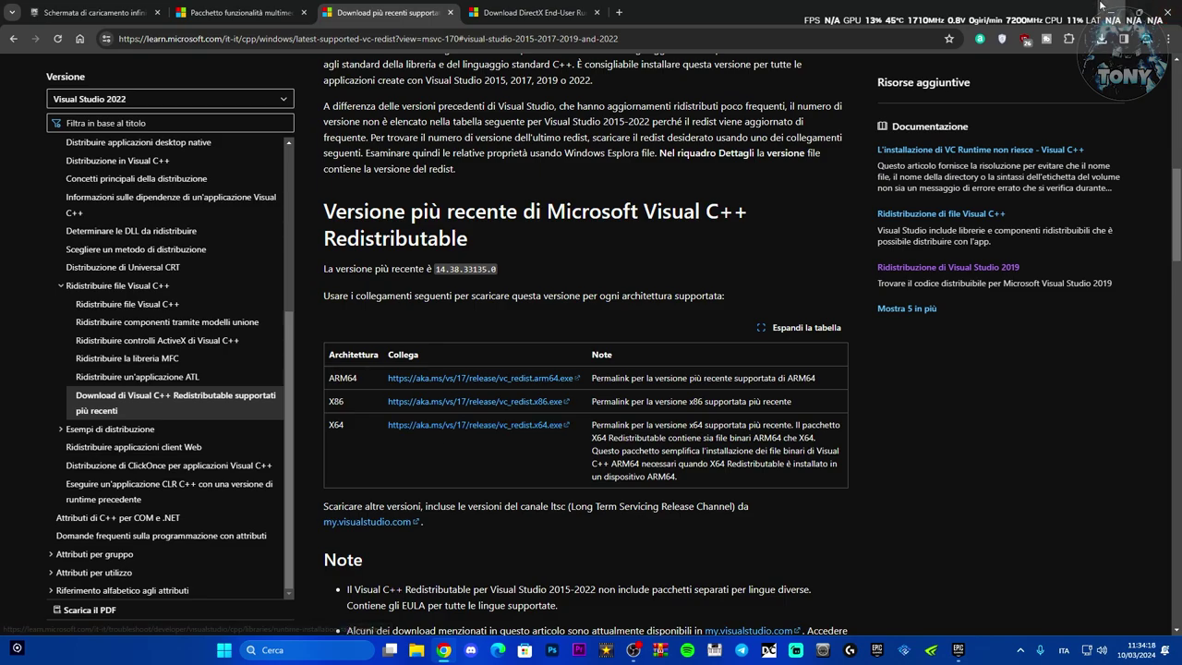
Step: Minimize the browser, gather the VC_redist installers on the desktop, and start the ARM64, x86 and x64 installations
{"action": "left_click", "coordinate": [1112, 13]}
{"action": "left_click", "coordinate": [1007, 72]}
{"action": "right_click", "coordinate": [404, 179]}
{"action": "left_click", "coordinate": [430, 231]}
{"action": "left_click_drag", "start_coordinate": [119, 337], "coordinate": [453, 175]}
{"action": "left_click_drag", "start_coordinate": [480, 383], "coordinate": [453, 171]}
{"action": "right_click", "coordinate": [448, 179]}
{"action": "left_click", "coordinate": [515, 259]}
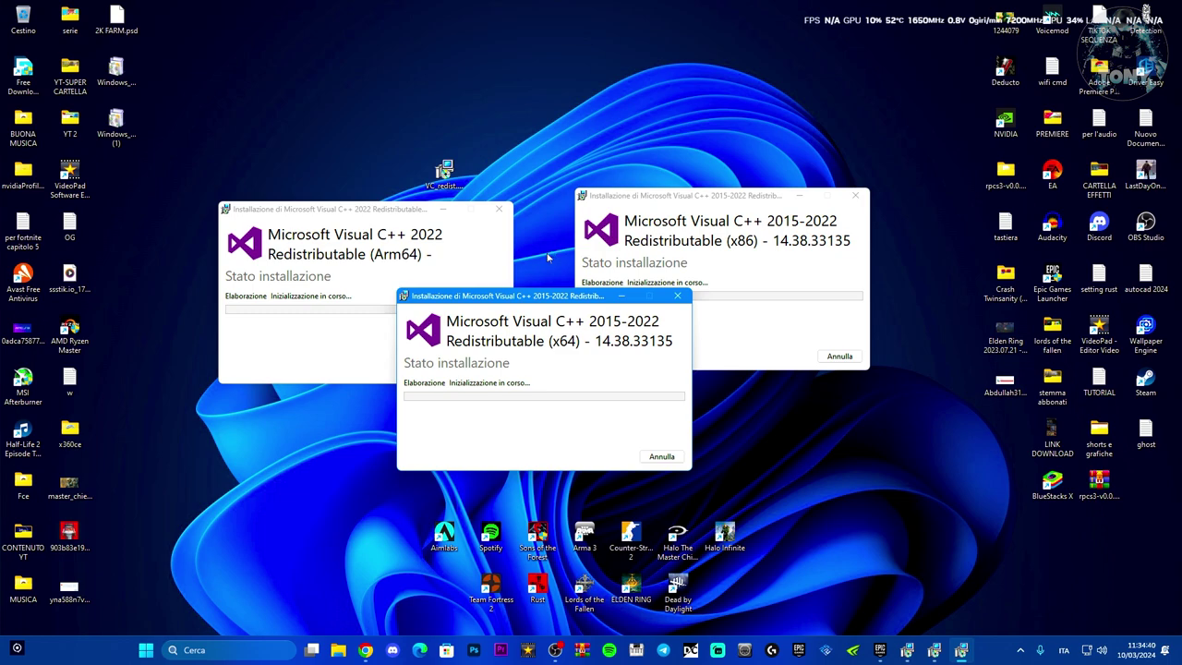
Step: Arrange the three Visual C++ Redistributable setup windows and close each one without restarting the computer
{"action": "left_click", "coordinate": [334, 207]}
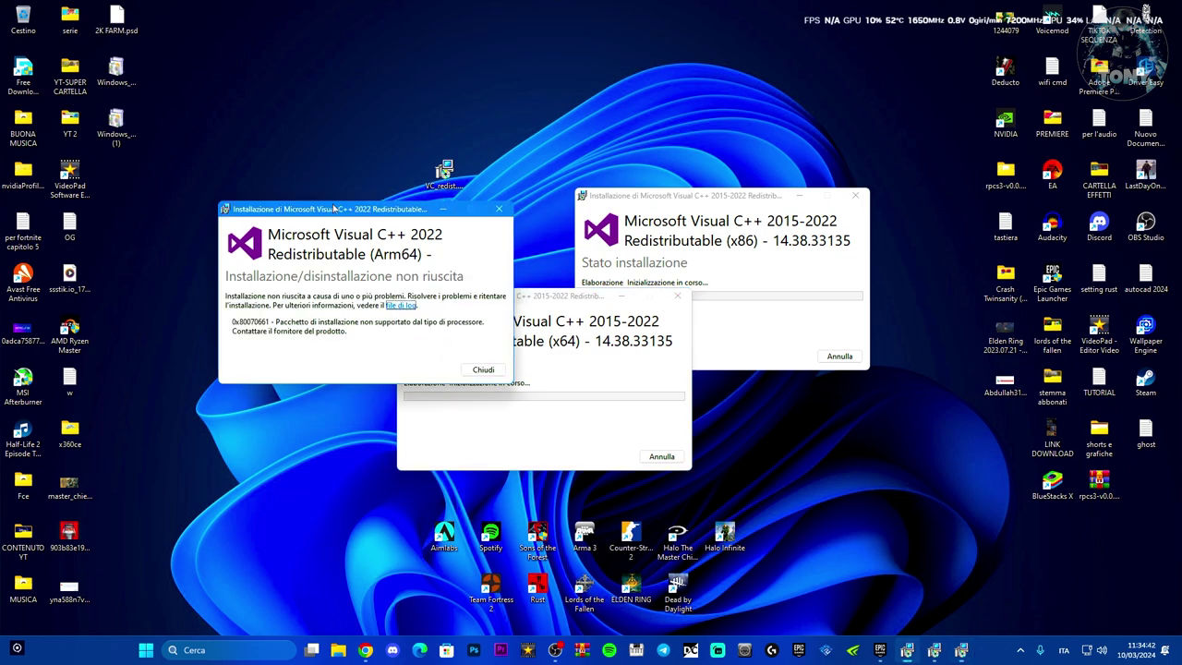
{"action": "left_click_drag", "start_coordinate": [381, 207], "coordinate": [336, 212]}
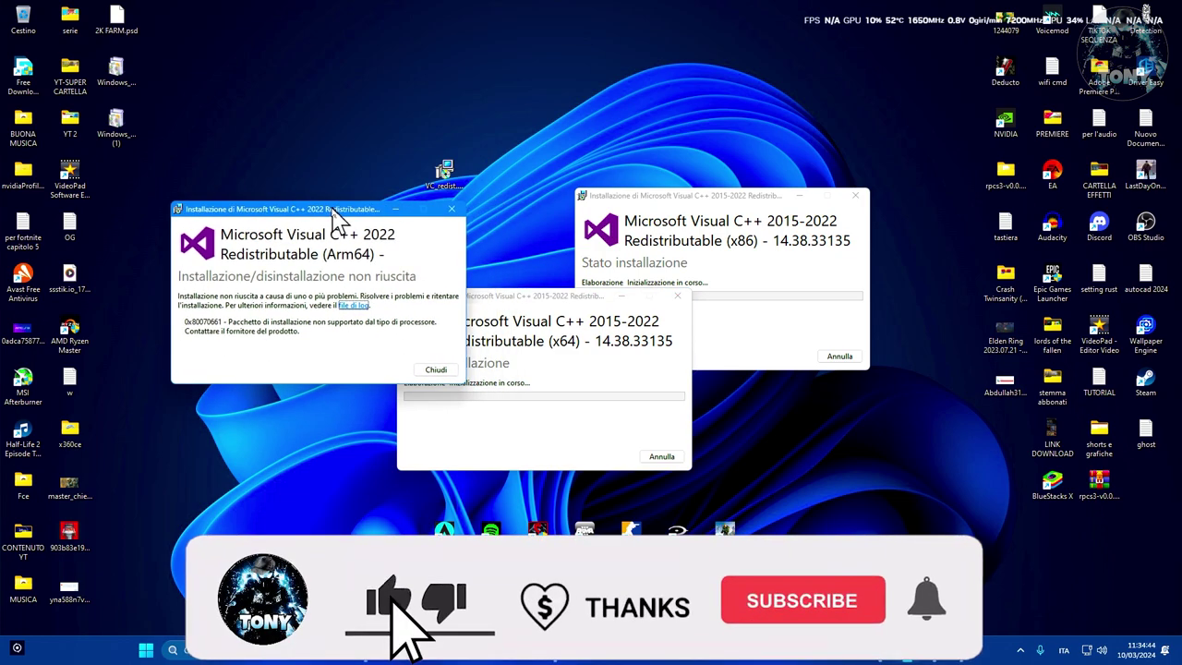
{"action": "left_click", "coordinate": [438, 371]}
{"action": "left_click_drag", "start_coordinate": [556, 297], "coordinate": [398, 203]}
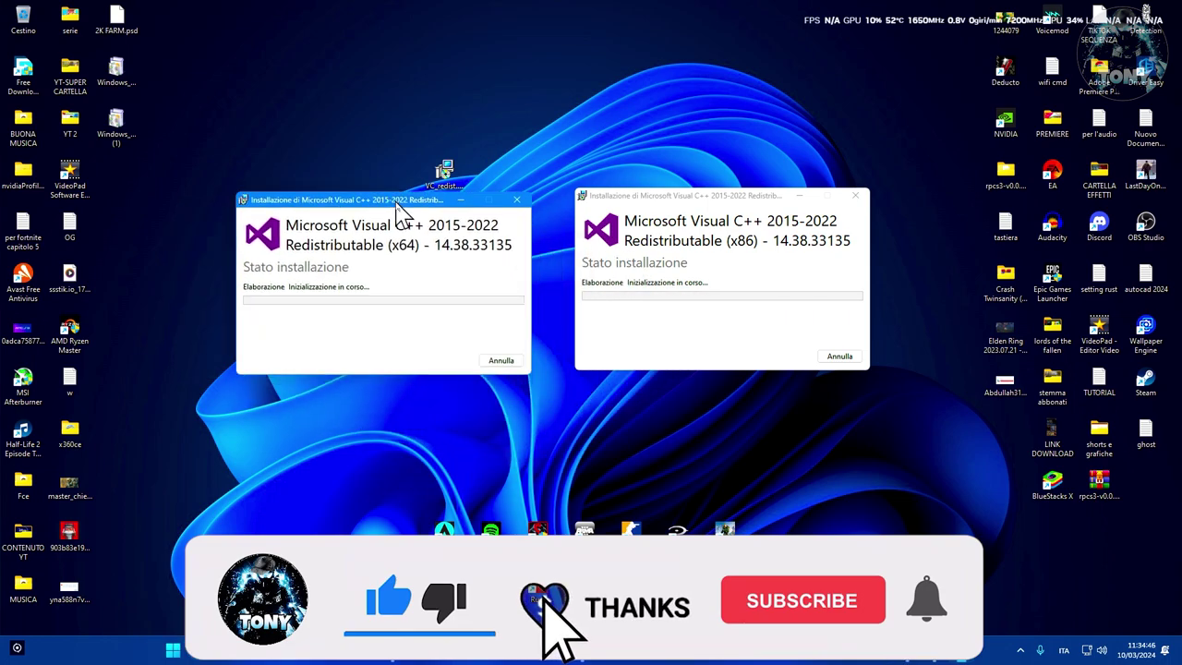
{"action": "left_click_drag", "start_coordinate": [646, 195], "coordinate": [616, 199]}
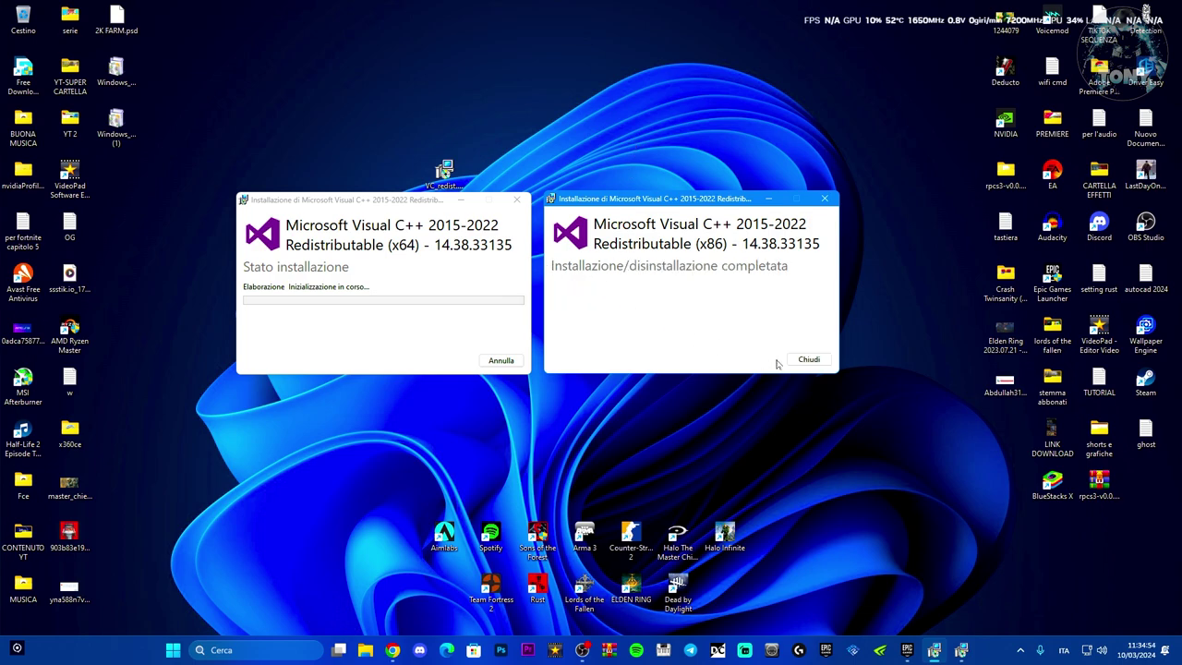
{"action": "left_click", "coordinate": [806, 360]}
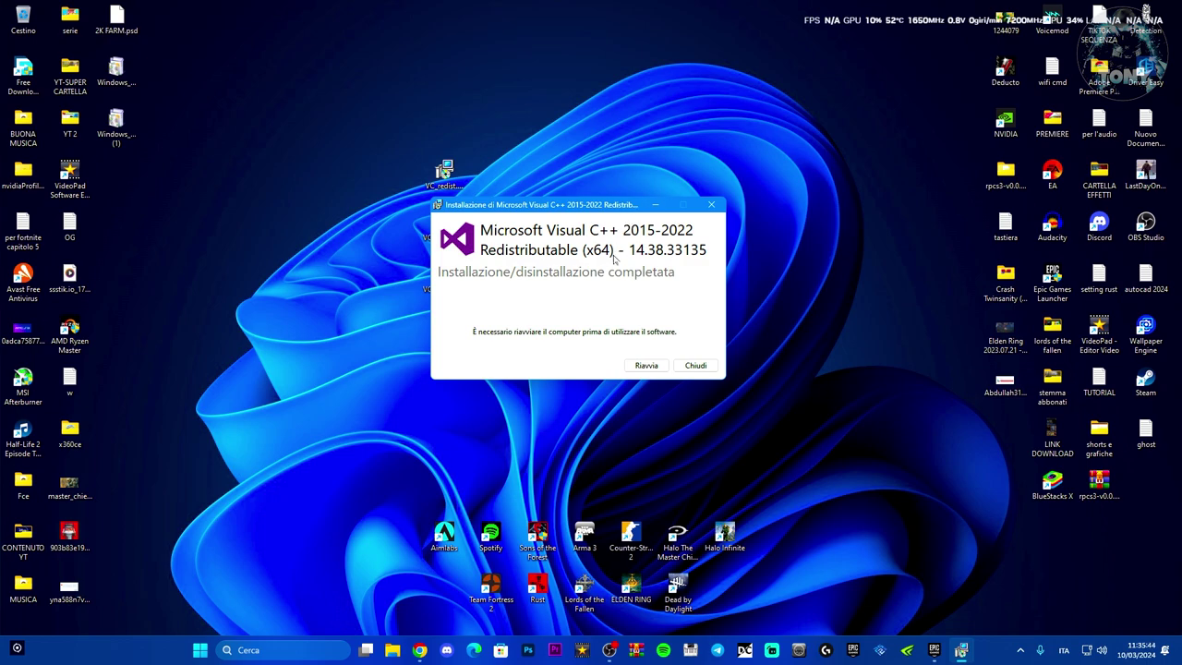
{"action": "left_click", "coordinate": [696, 364]}
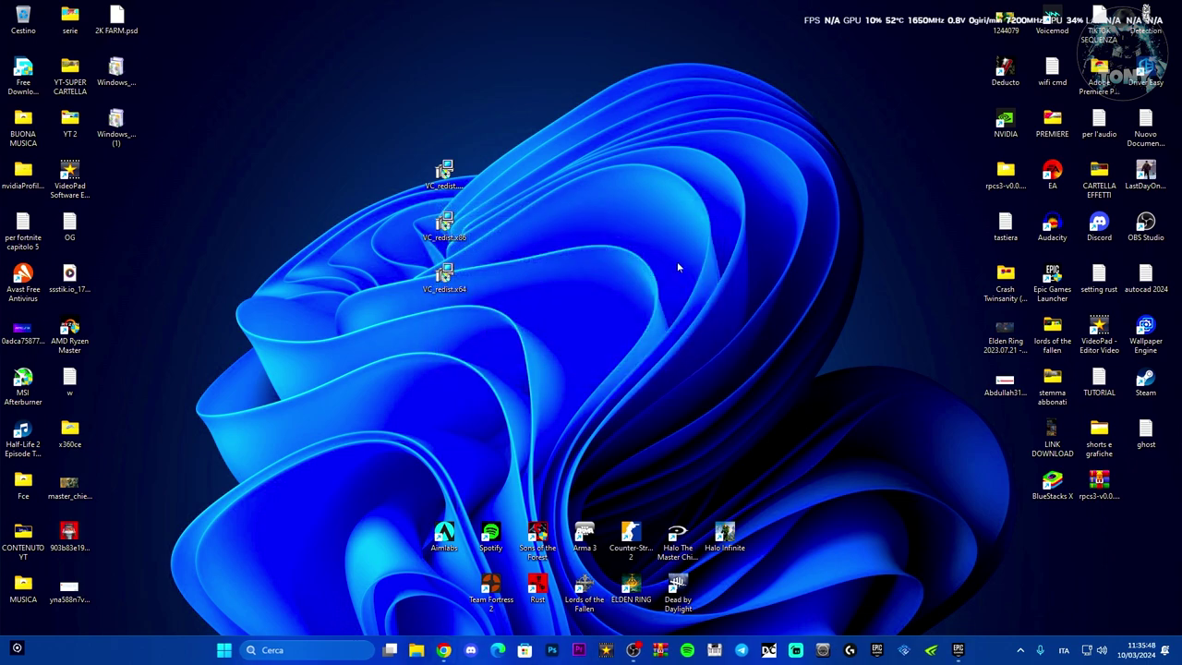
Step: Return to the browser, close the Visual C++ page, and download the DirectX End-User Runtime in Italian
{"action": "left_click", "coordinate": [444, 649]}
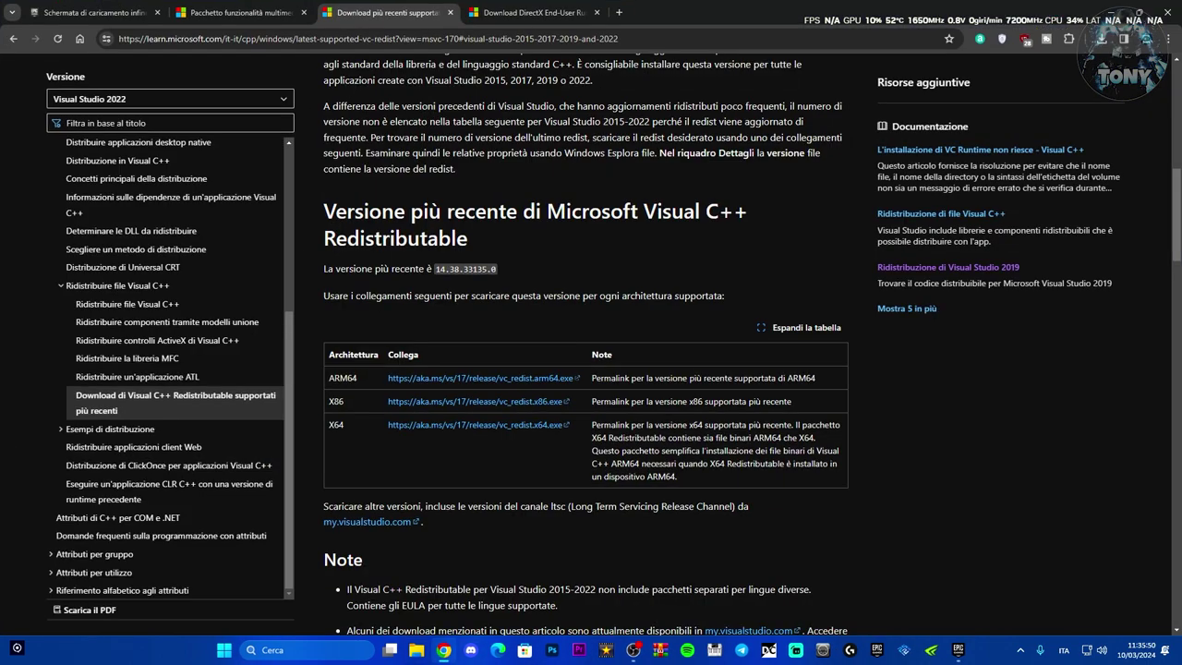
{"action": "left_click", "coordinate": [515, 10]}
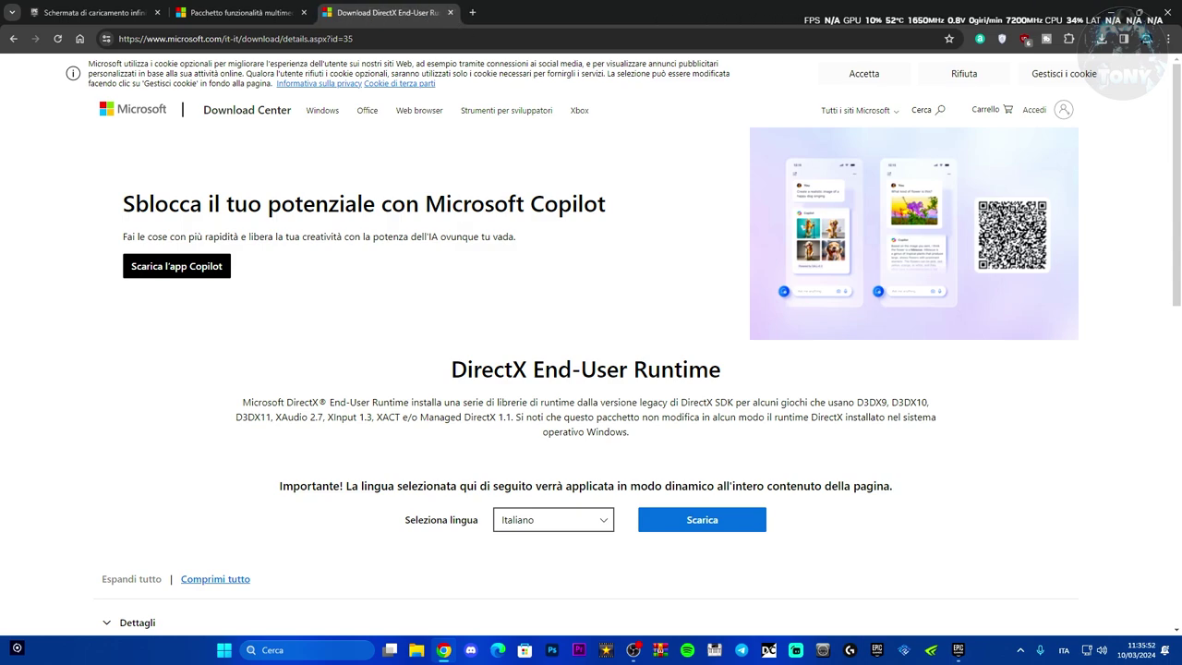
{"action": "left_click", "coordinate": [702, 519]}
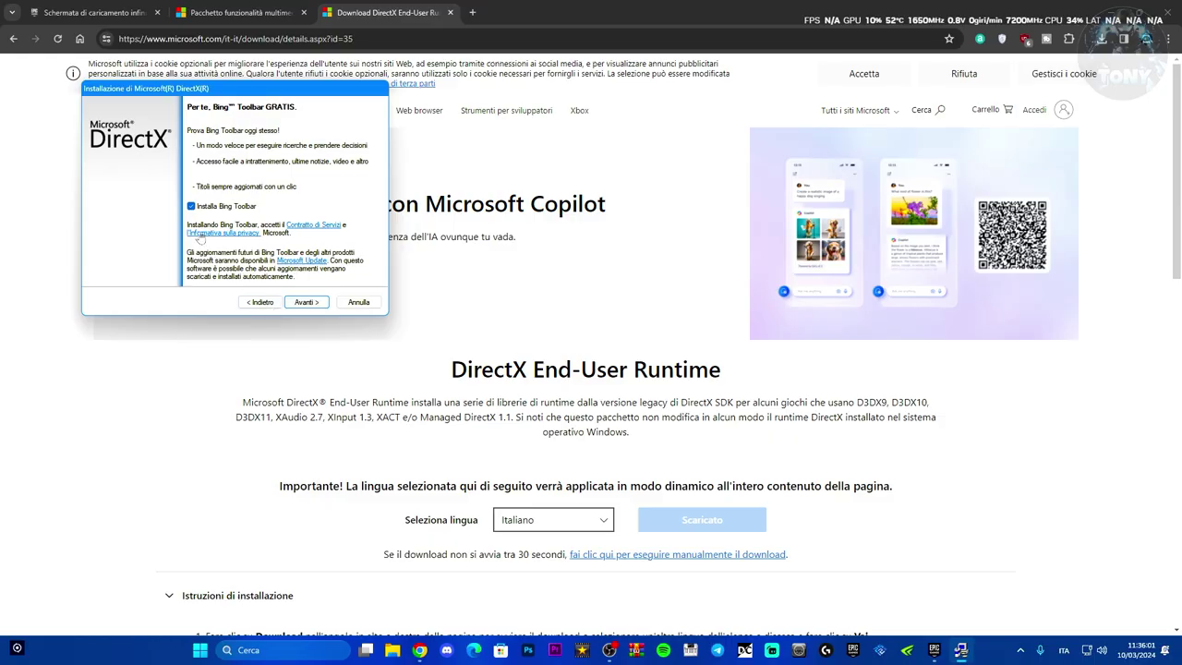
Step: Complete the DirectX setup with the Bing Toolbar installation turned off
{"action": "left_click", "coordinate": [191, 205]}
{"action": "left_click_drag", "start_coordinate": [259, 95], "coordinate": [248, 99]}
{"action": "left_click", "coordinate": [290, 306]}
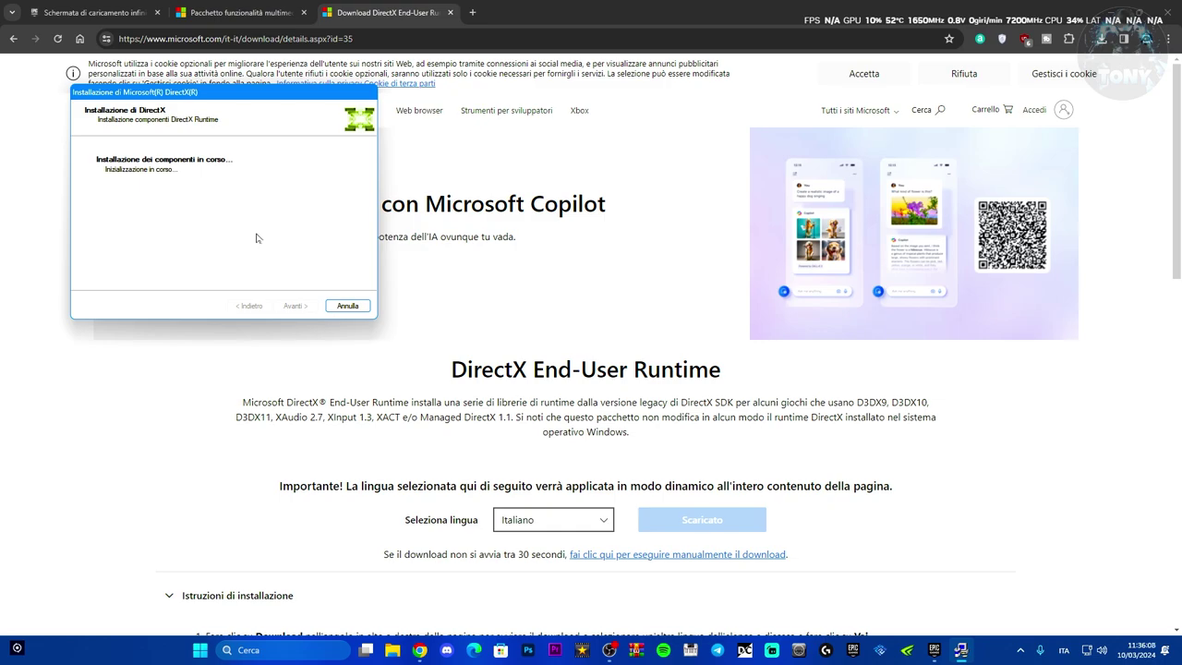
{"action": "left_click", "coordinate": [298, 307]}
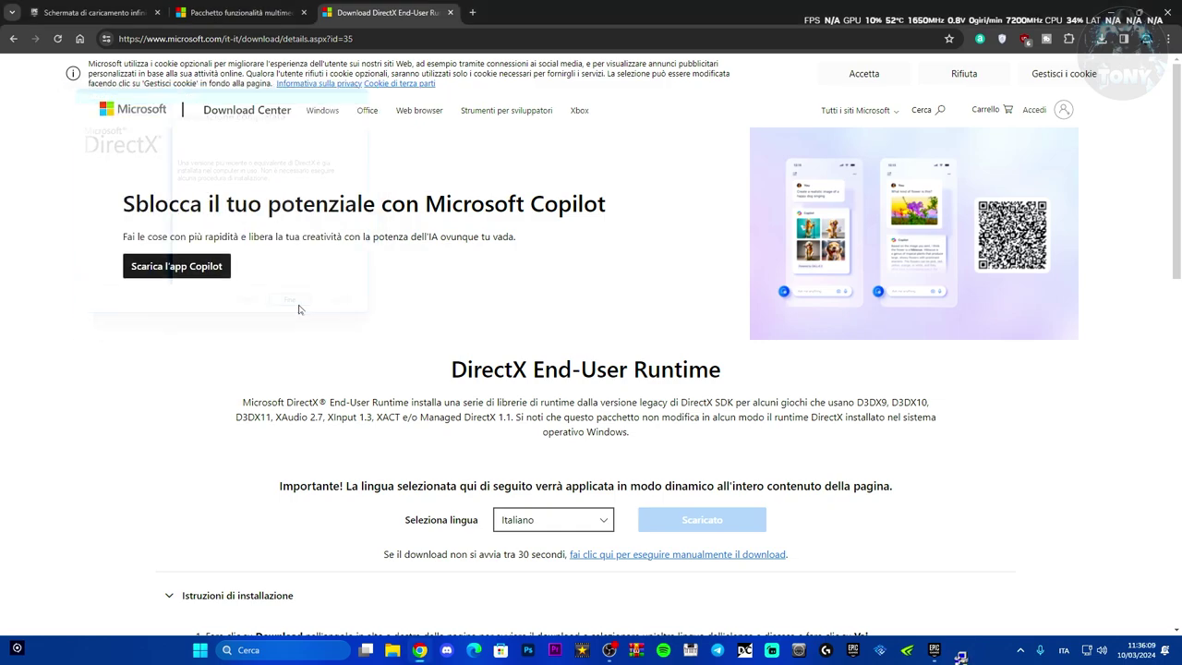
Step: Close the DirectX download and Media Feature Pack support pages, and minimize the browser to the desktop
{"action": "left_click", "coordinate": [450, 12]}
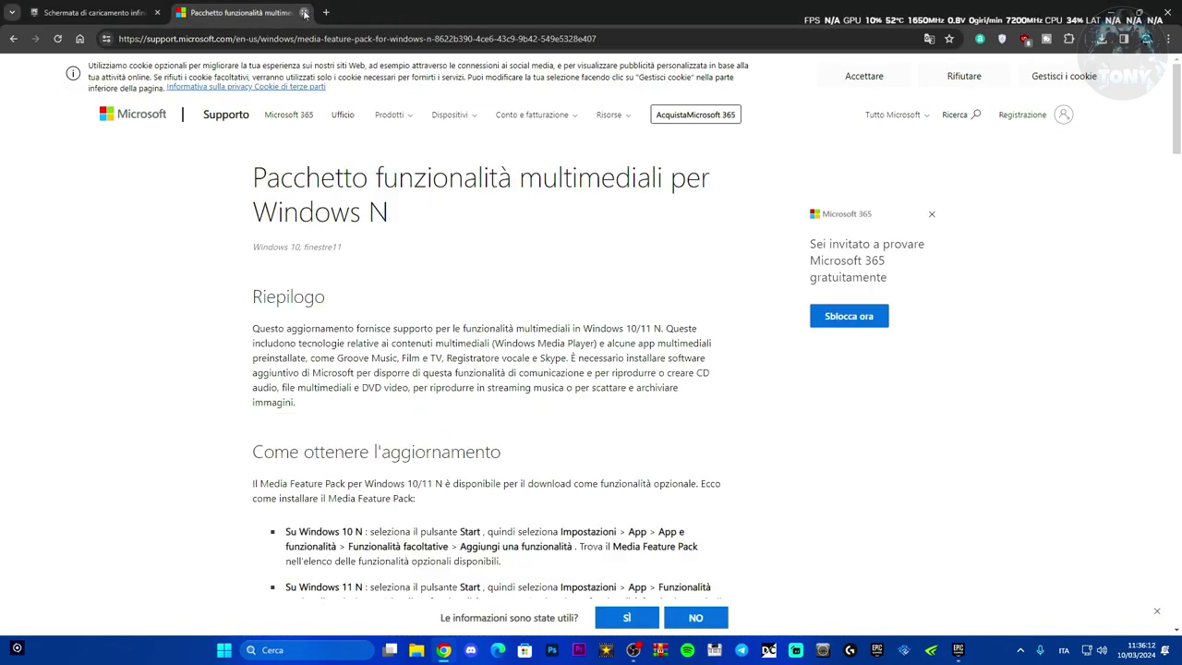
{"action": "left_click", "coordinate": [304, 12]}
{"action": "left_click", "coordinate": [1114, 12]}
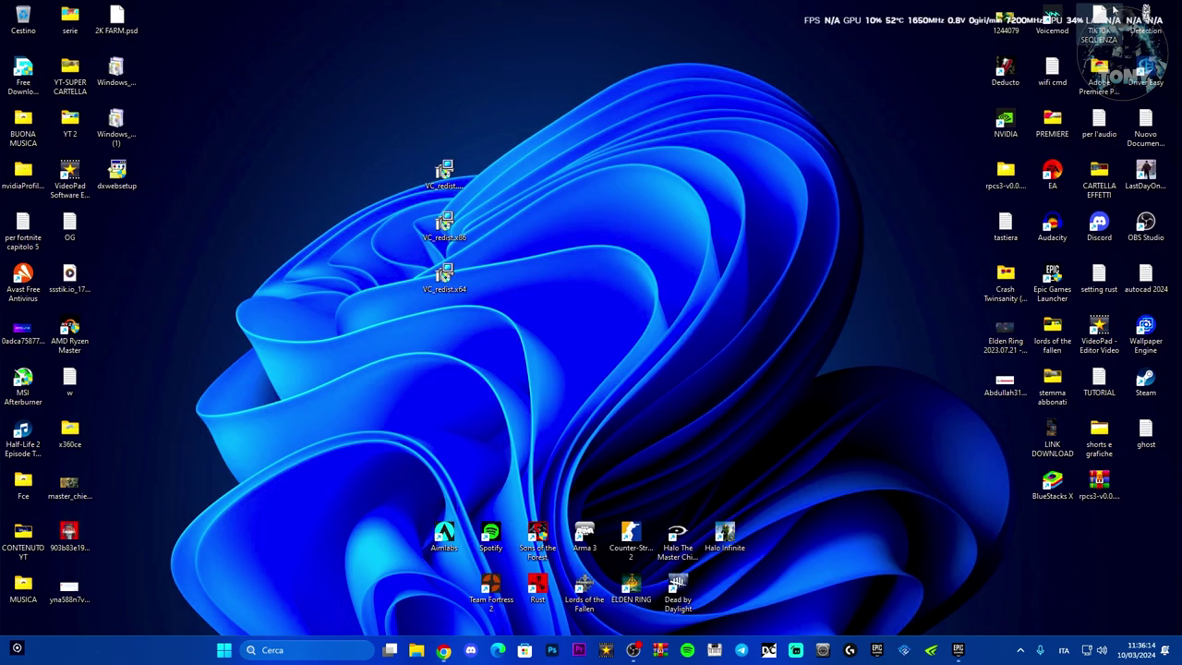
Step: Switch to the Epic Games Launcher and set Fortnite's launch options to the -dx11 argument
{"action": "left_click", "coordinate": [959, 652]}
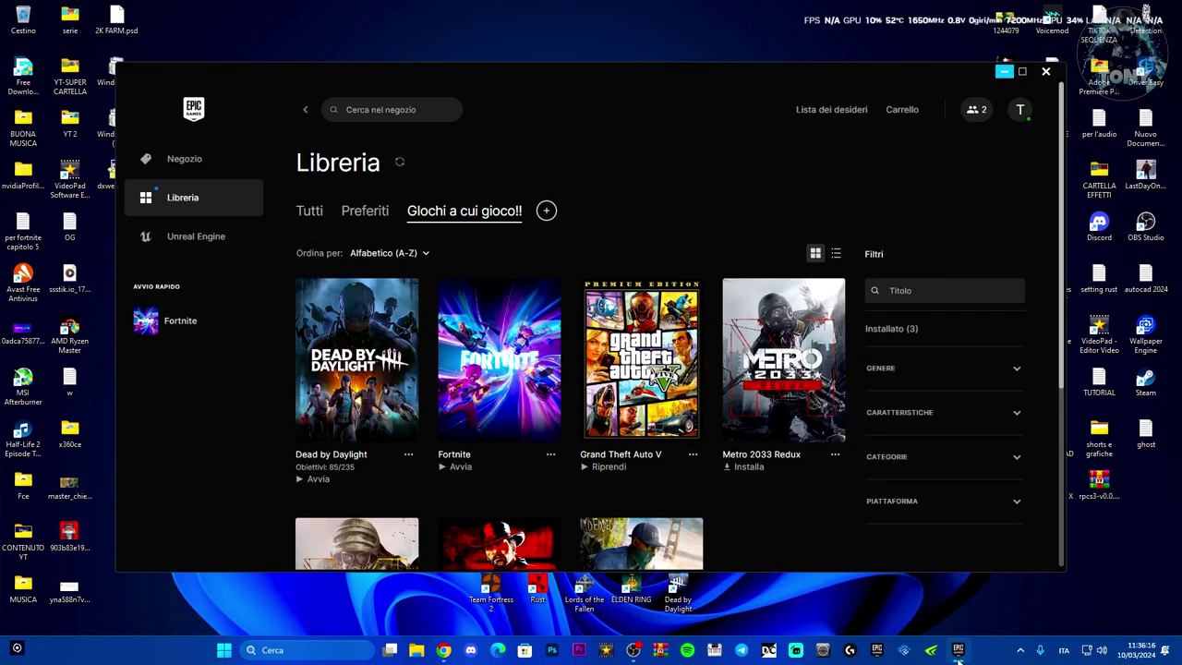
{"action": "left_click", "coordinate": [551, 454]}
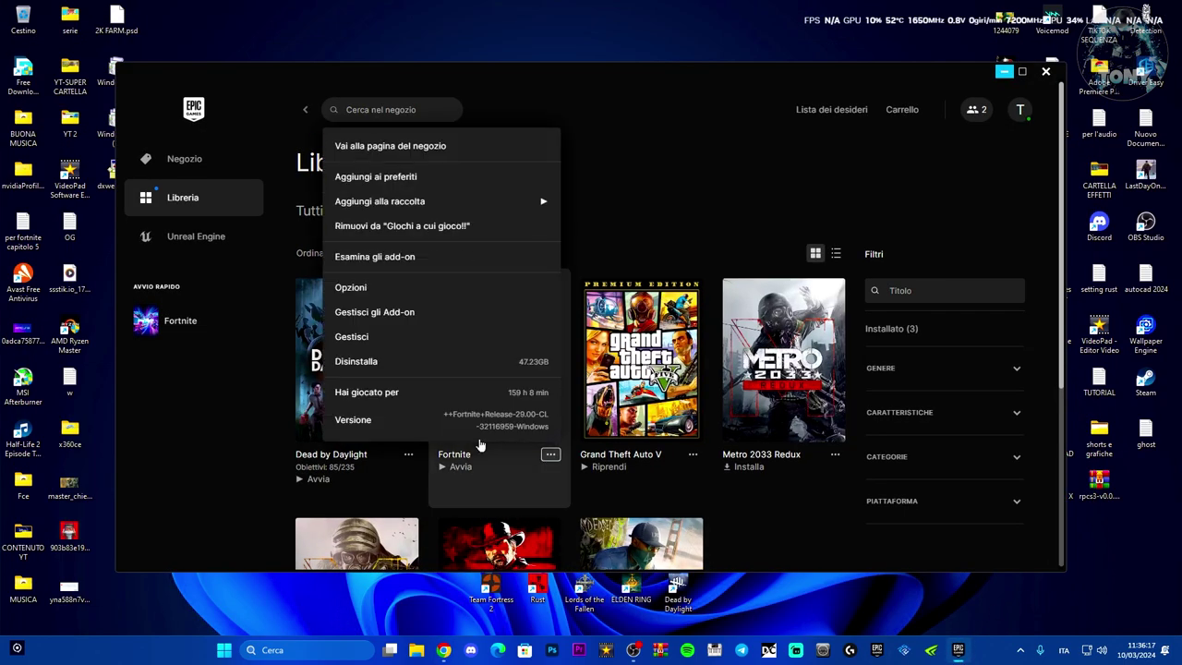
{"action": "left_click", "coordinate": [352, 336]}
{"action": "type", "text": "-dx11"}
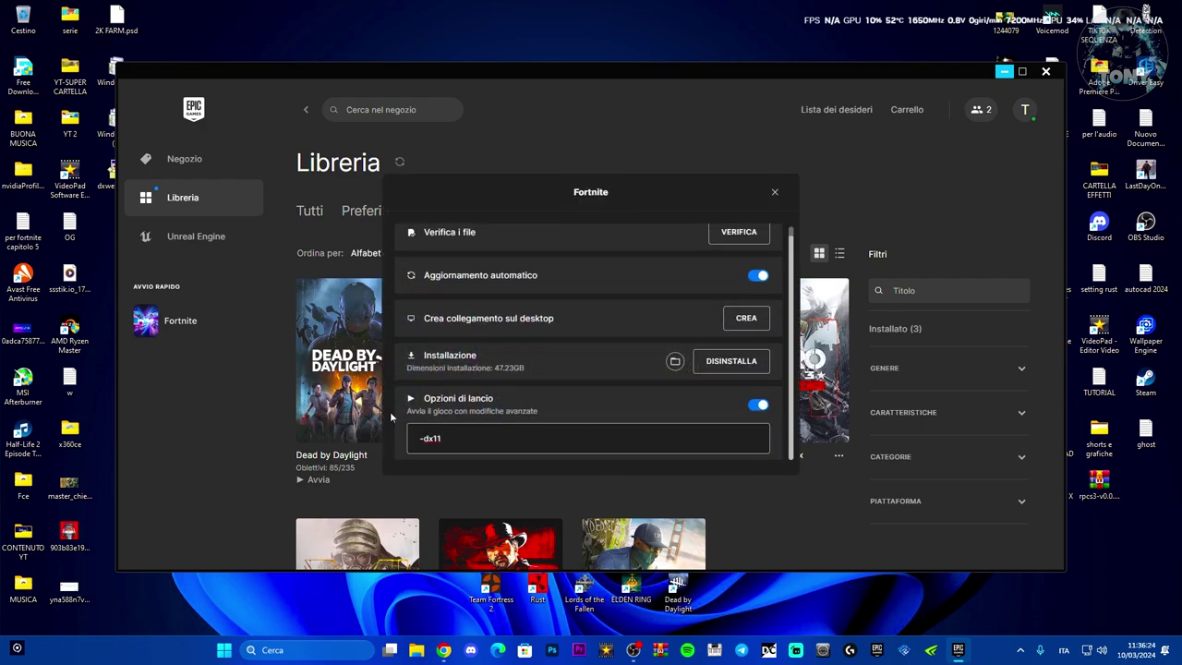
{"action": "left_click", "coordinate": [775, 191]}
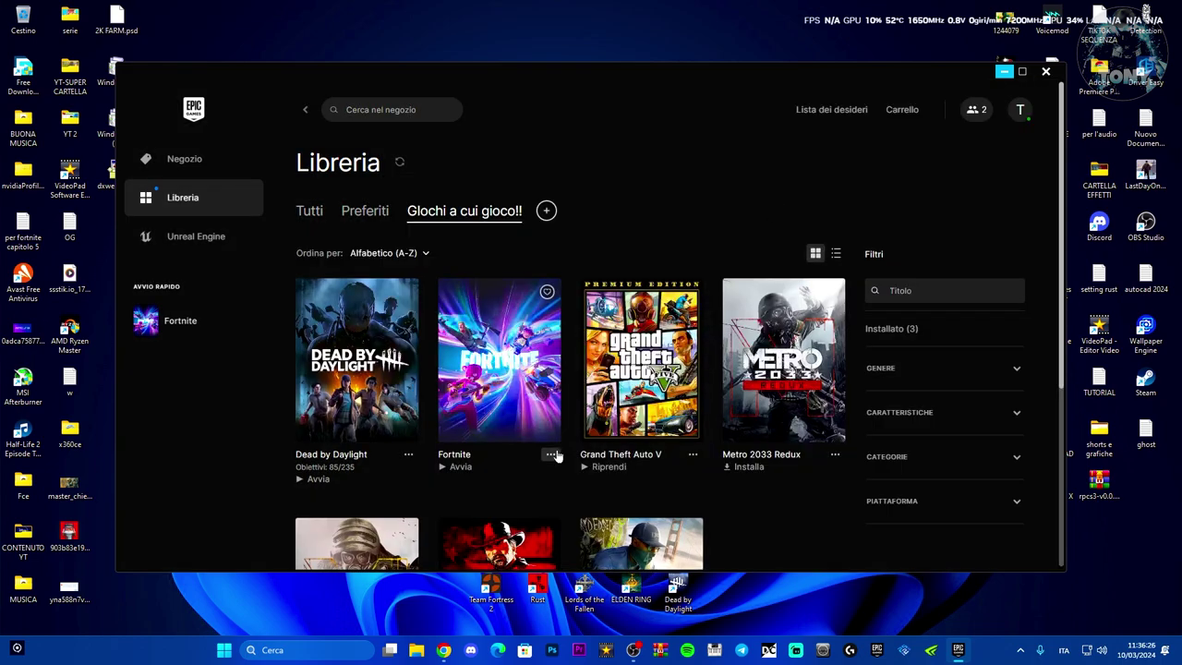
Step: Reopen Fortnite's management settings to examine the file verification option, and close them without verifying
{"action": "left_click_drag", "start_coordinate": [552, 69], "coordinate": [573, 64]}
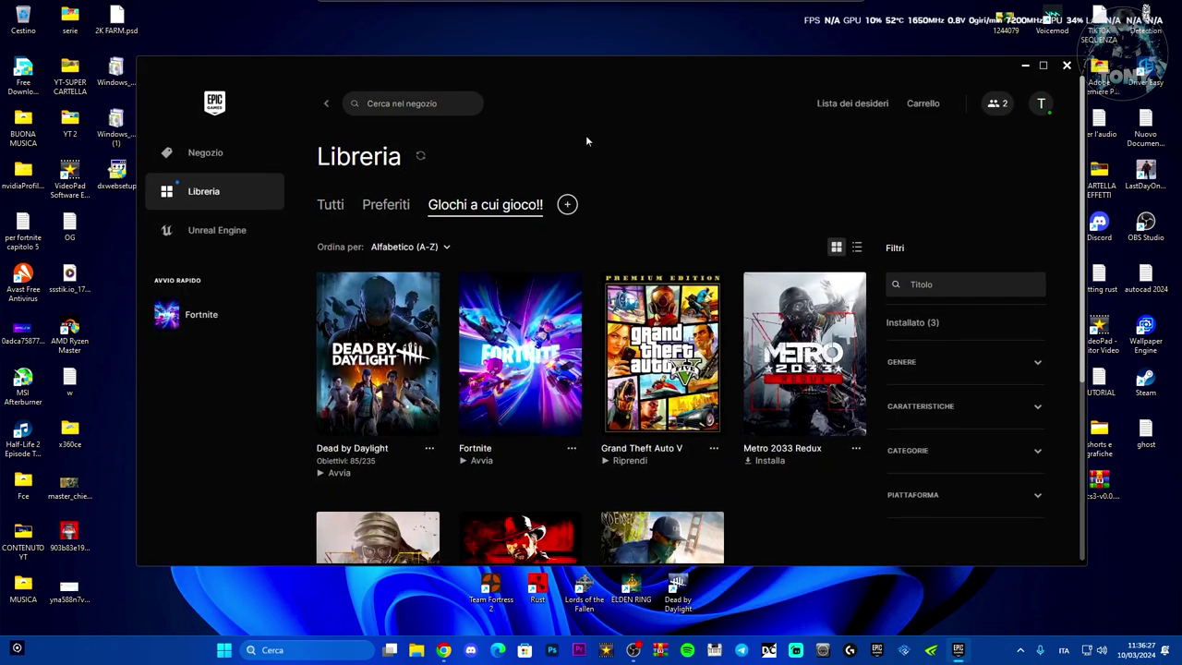
{"action": "left_click", "coordinate": [571, 450]}
{"action": "left_click", "coordinate": [413, 328]}
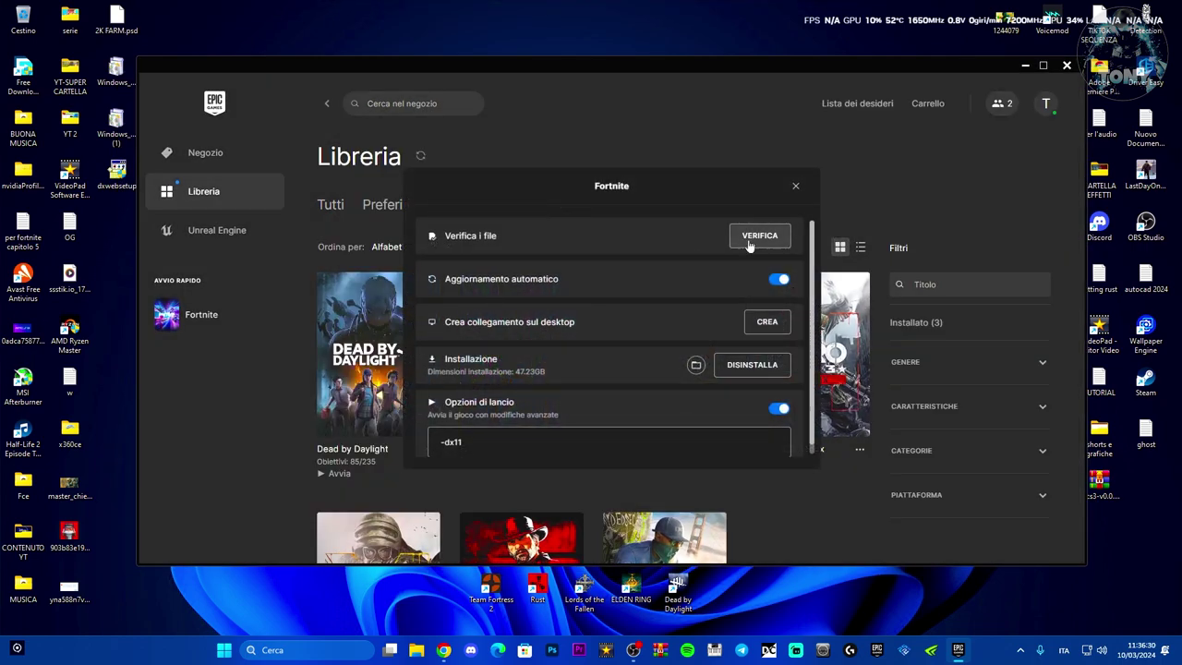
{"action": "left_click", "coordinate": [800, 188]}
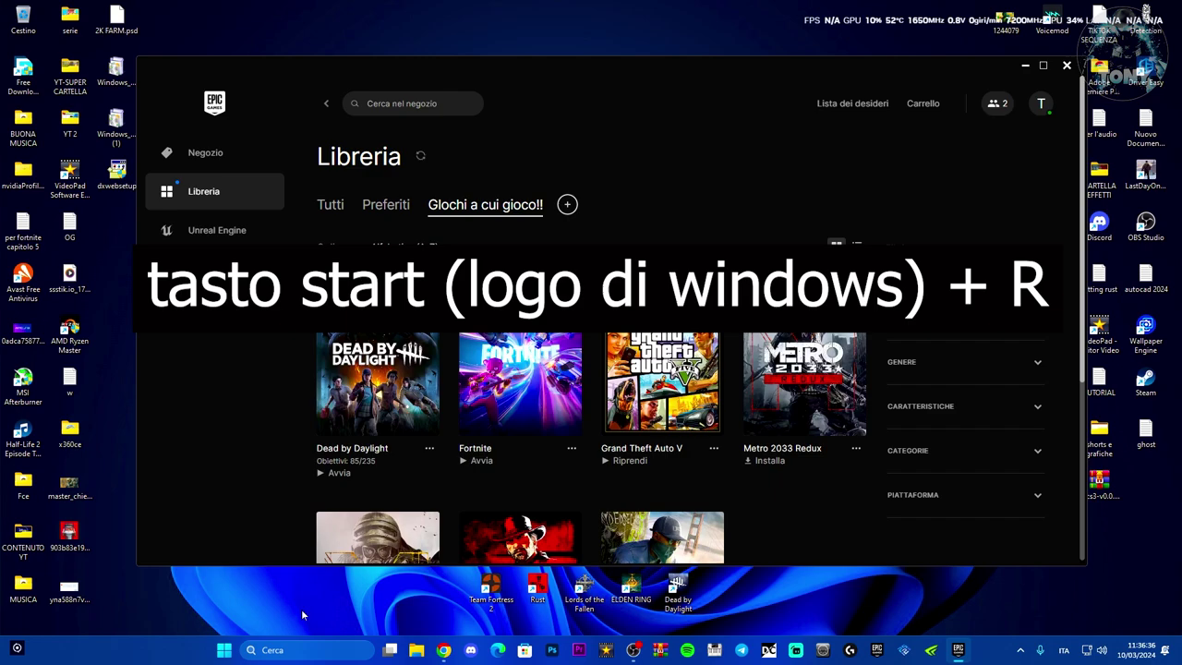
Step: Open the %appdata% location through the Run dialog and go to the AppData Local folder
{"action": "key", "text": "super+r"}
{"action": "left_click_drag", "start_coordinate": [110, 516], "coordinate": [216, 366]}
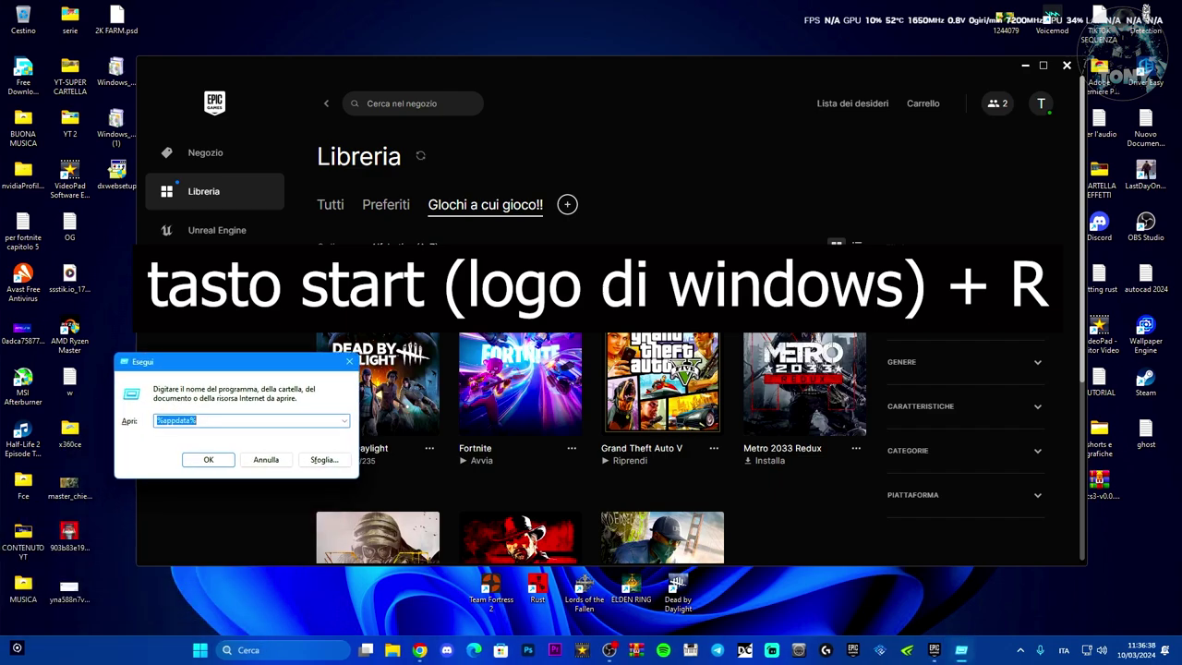
{"action": "left_click", "coordinate": [203, 460]}
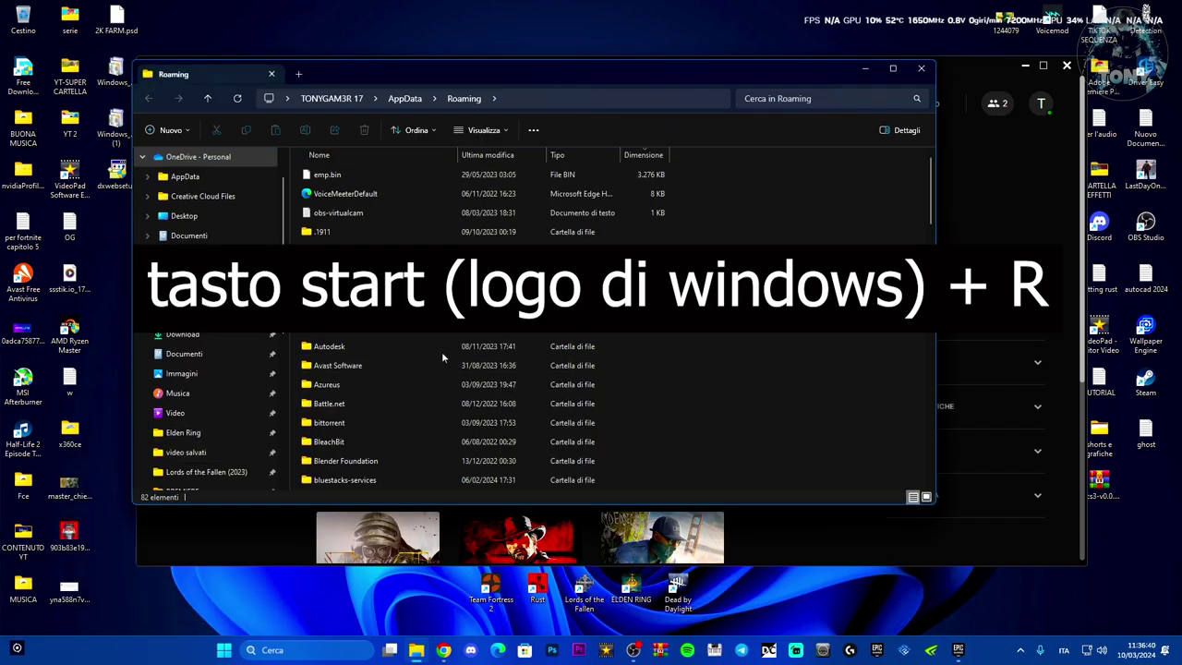
{"action": "left_click", "coordinate": [405, 98]}
{"action": "double_click", "coordinate": [332, 175]}
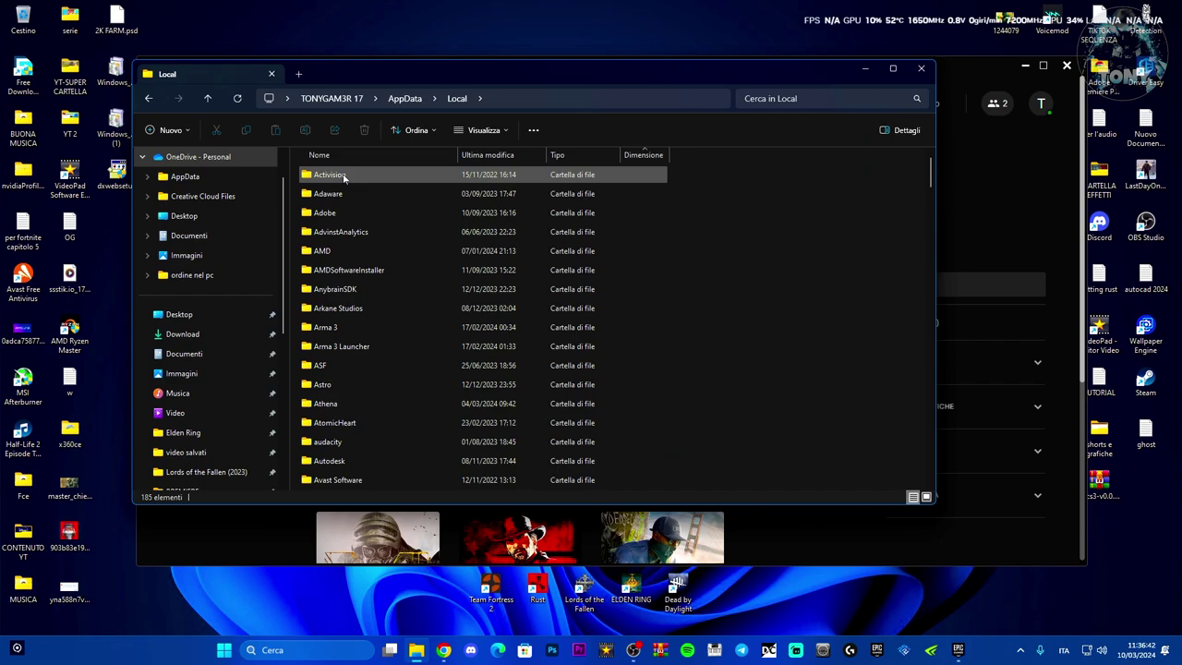
Step: Locate and select the FortniteGame folder inside AppData Local
{"action": "scroll", "coordinate": [400, 262], "scroll_direction": "down", "scroll_amount": 15}
{"action": "scroll", "coordinate": [405, 273], "scroll_direction": "down", "scroll_amount": 1}
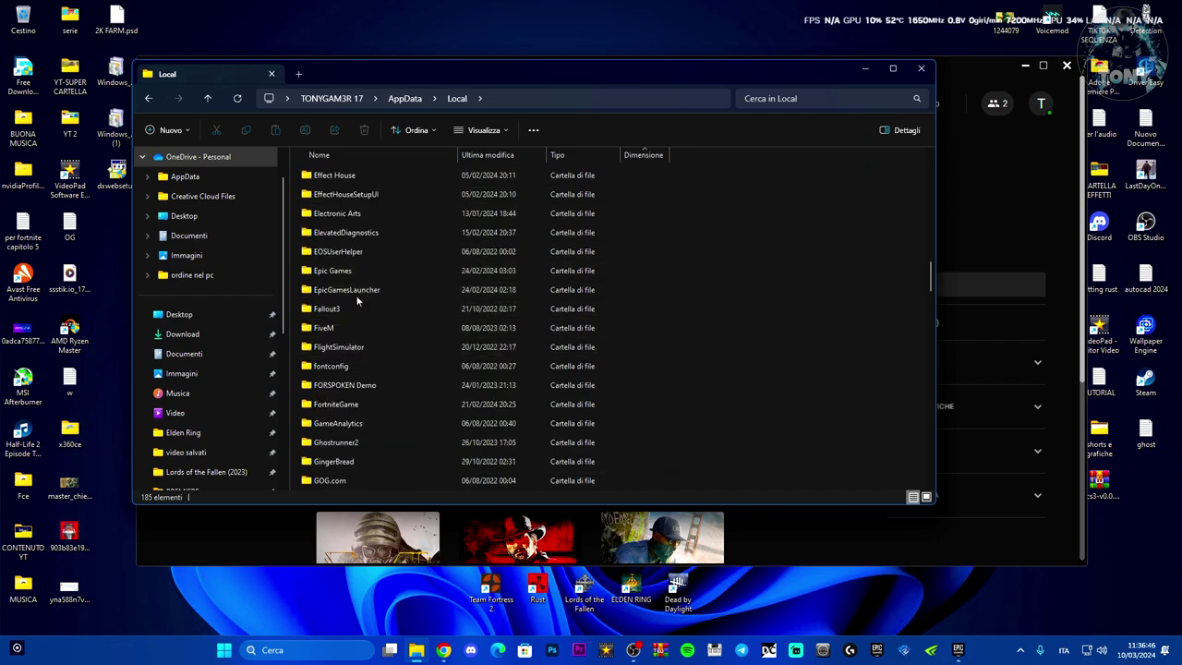
{"action": "scroll", "coordinate": [366, 286], "scroll_direction": "down", "scroll_amount": 1}
{"action": "left_click", "coordinate": [368, 289]}
{"action": "scroll", "coordinate": [355, 277], "scroll_direction": "down", "scroll_amount": 1}
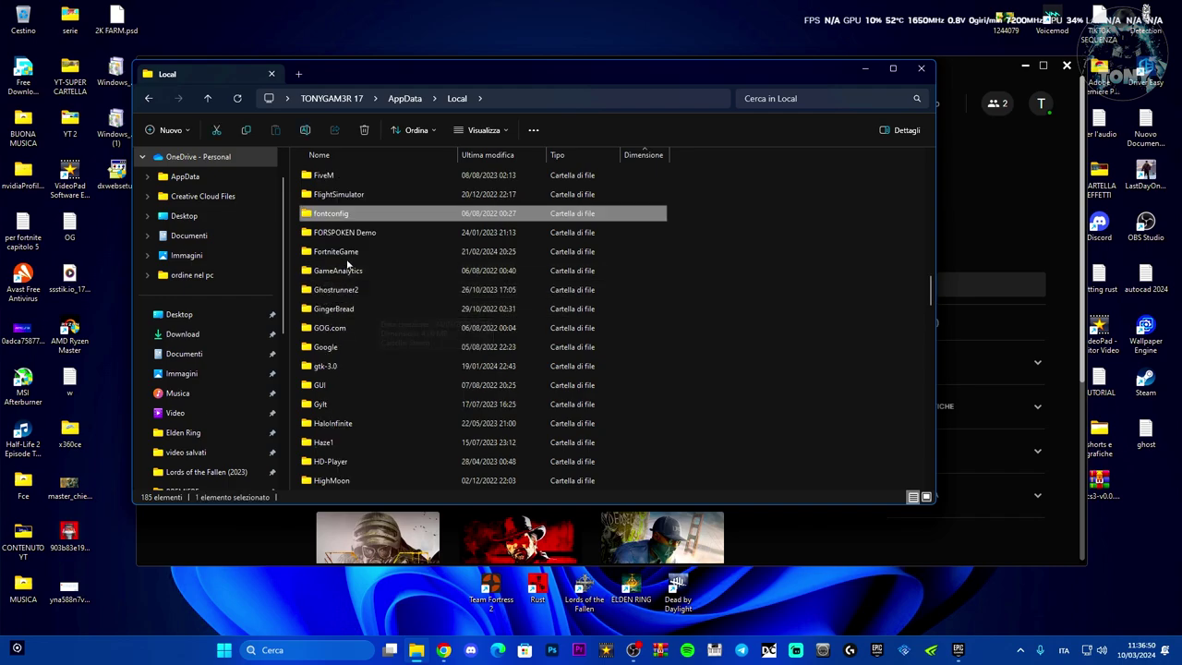
{"action": "left_click", "coordinate": [349, 257]}
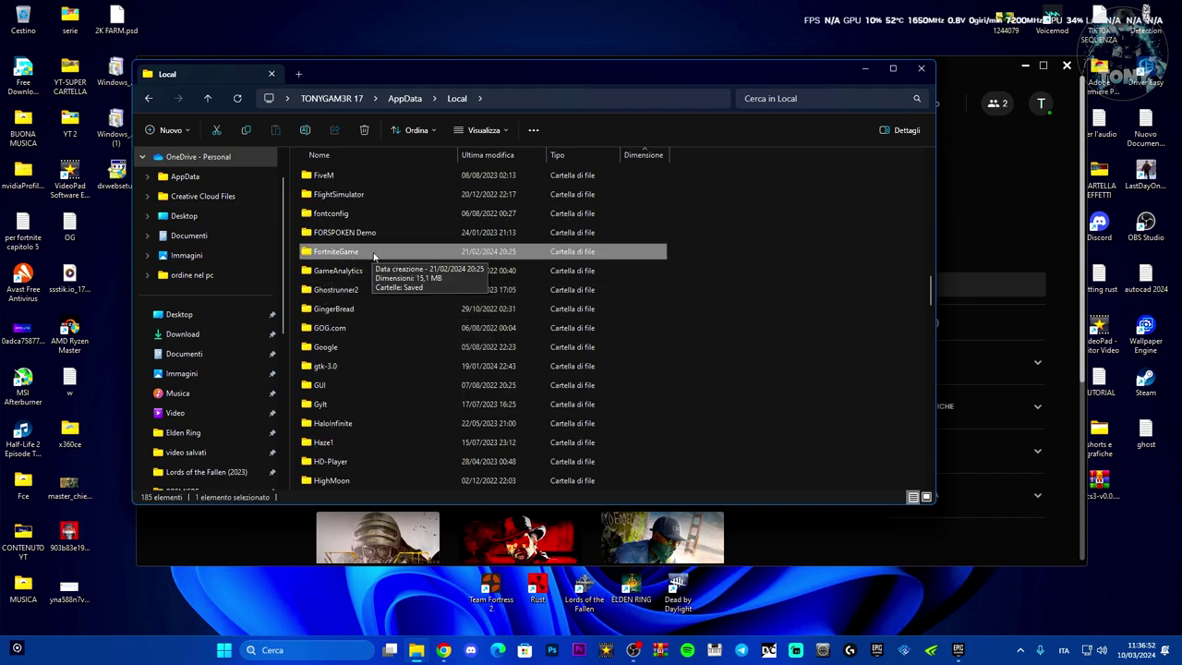
Step: Close the Local folder window and minimize the Epic Games Launcher to return to the desktop
{"action": "left_click", "coordinate": [921, 67]}
{"action": "left_click_drag", "start_coordinate": [774, 65], "coordinate": [728, 49]}
{"action": "left_click", "coordinate": [527, 432]}
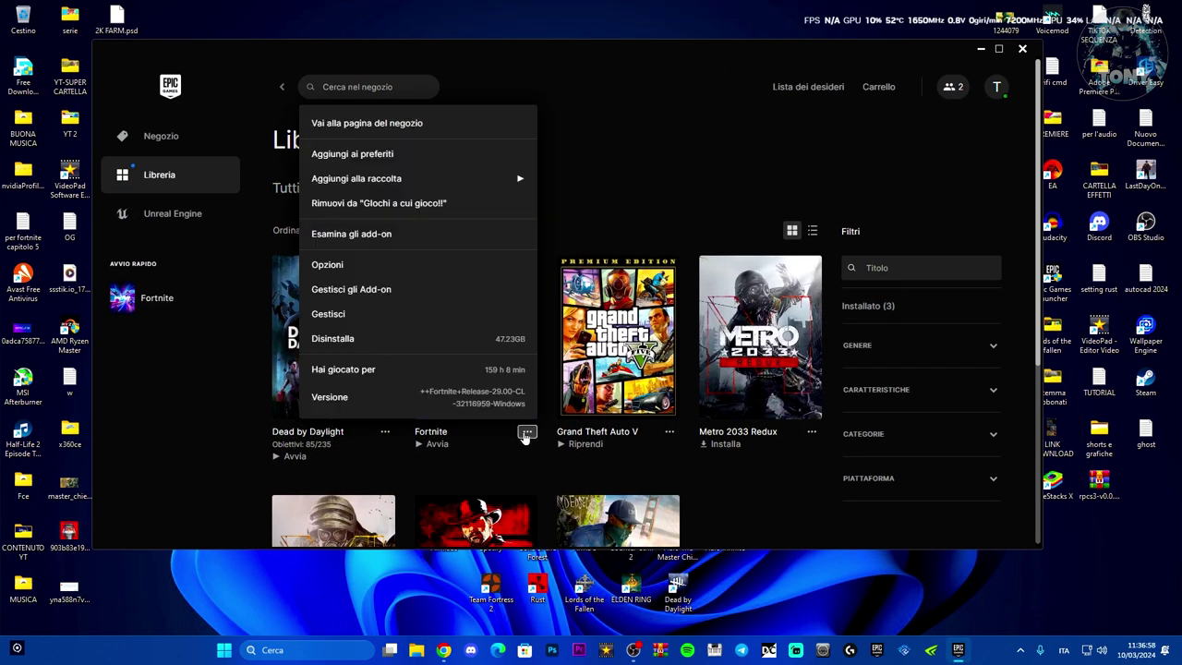
{"action": "left_click", "coordinate": [608, 79]}
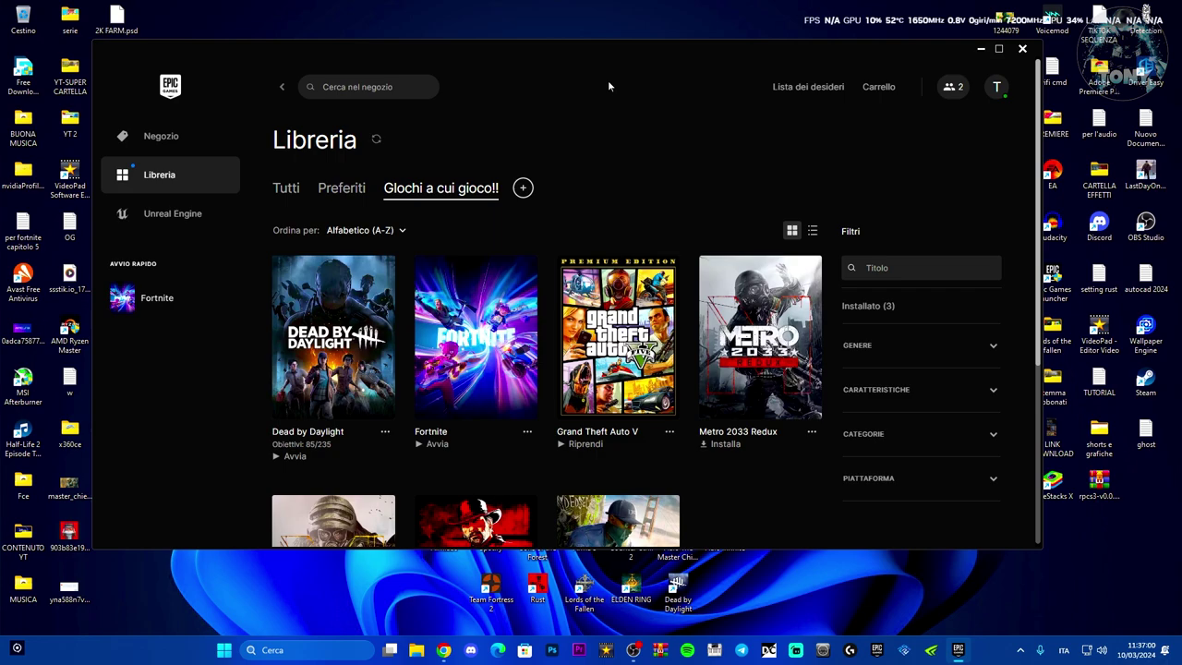
{"action": "left_click_drag", "start_coordinate": [610, 53], "coordinate": [603, 52]}
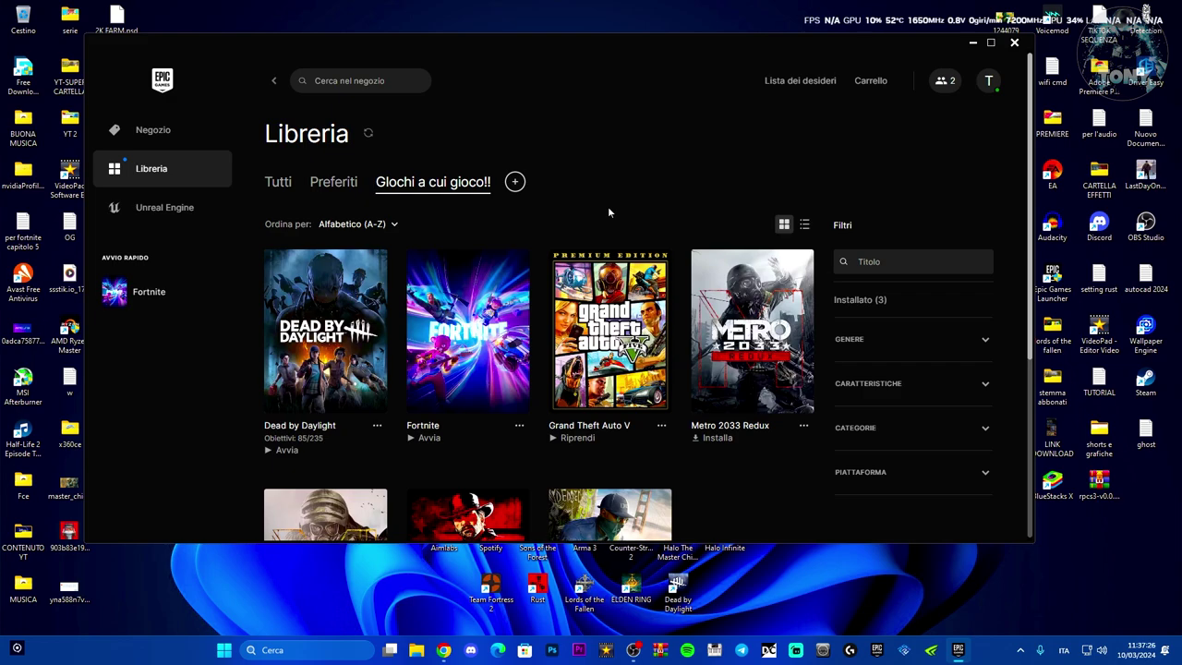
{"action": "left_click", "coordinate": [975, 43]}
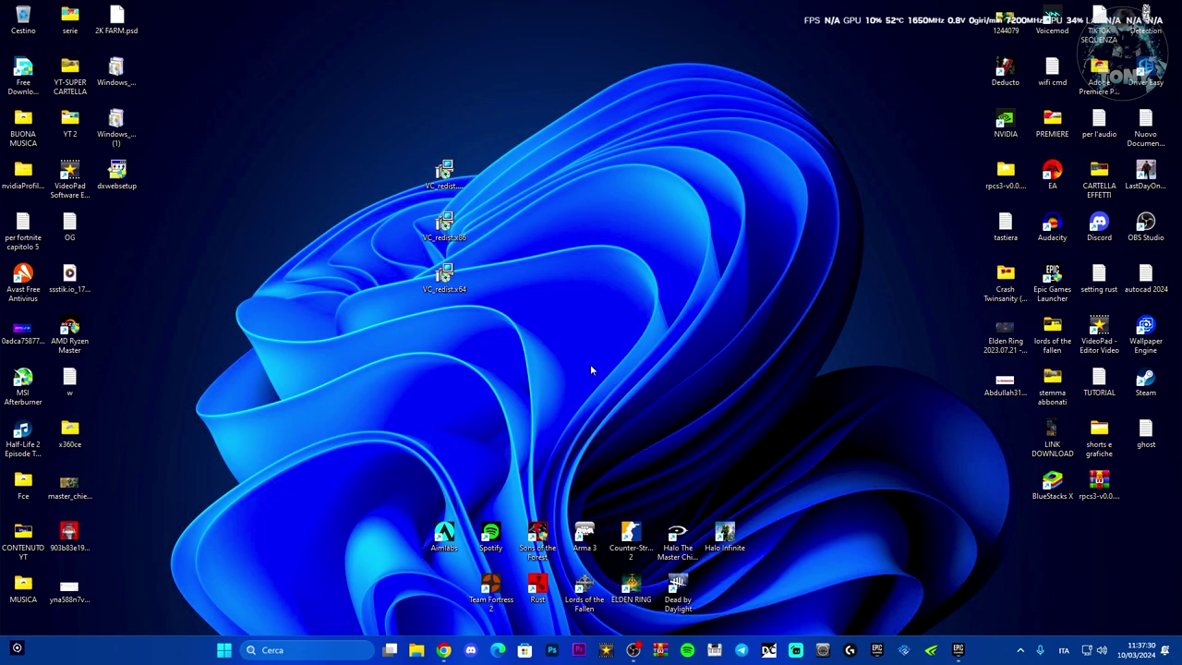